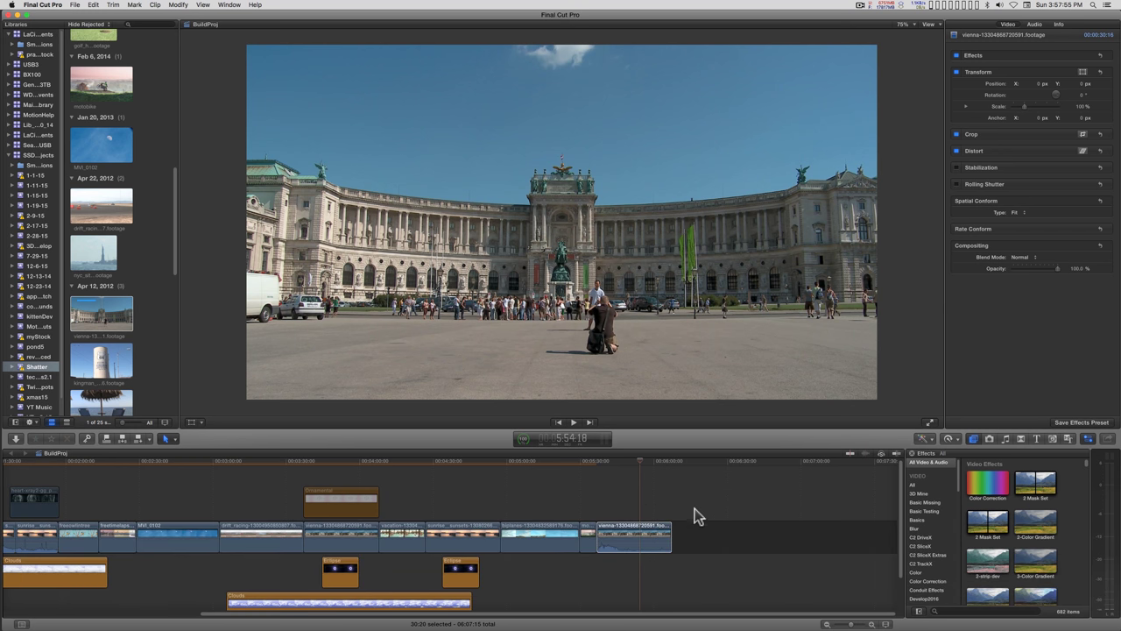
# - Apply the Color Correction effect to the vienna palace clip in the timeline
pyautogui.moveTo(982, 492); pyautogui.dragTo(634, 539)
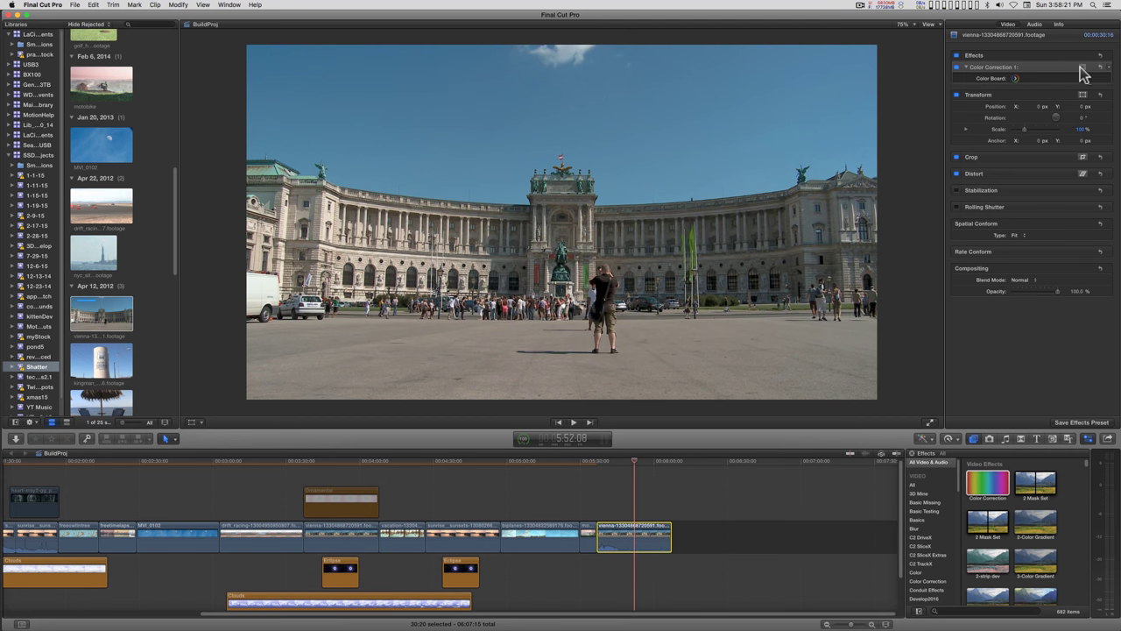
# - Add a color mask to Color Correction 1, sampled from the blue sky
pyautogui.click(1084, 68)
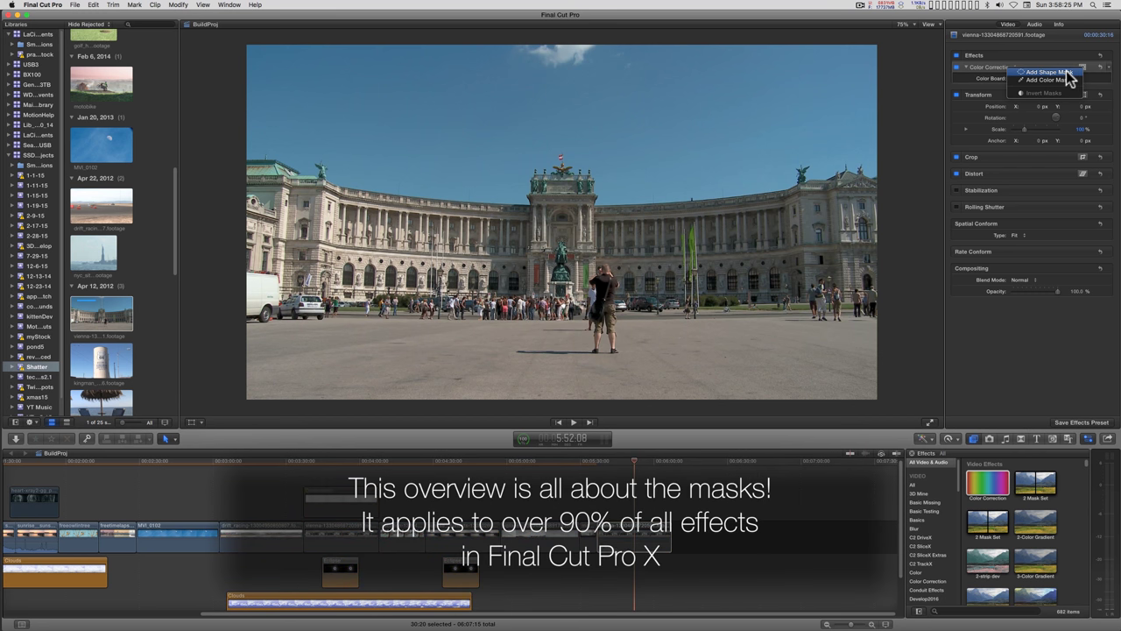
pyautogui.click(1056, 79)
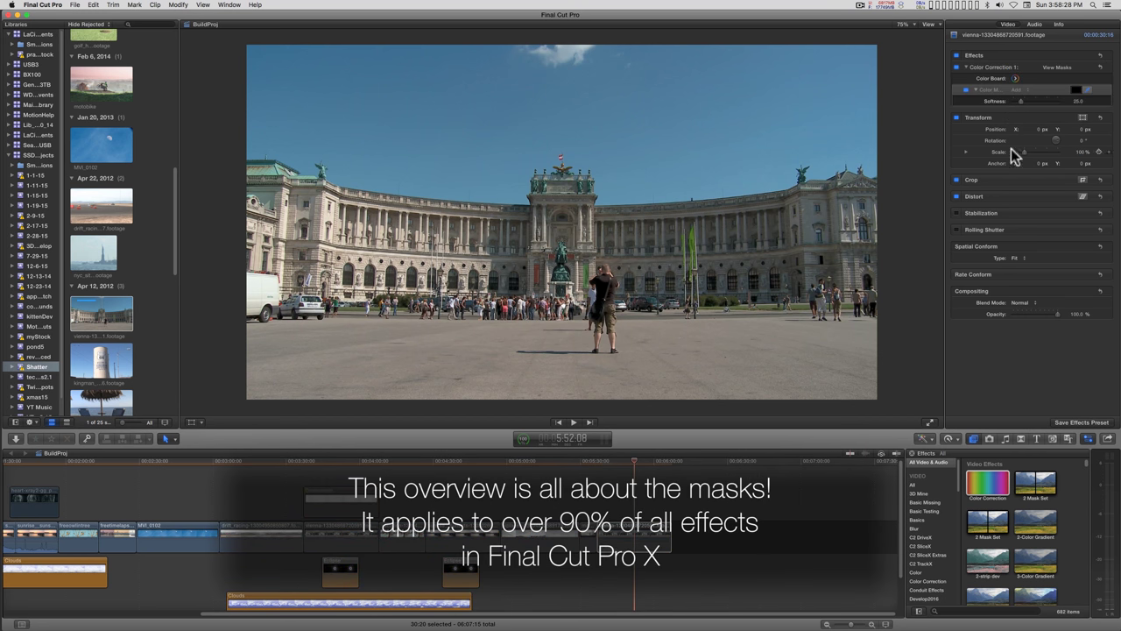
pyautogui.moveTo(678, 140); pyautogui.dragTo(745, 151)
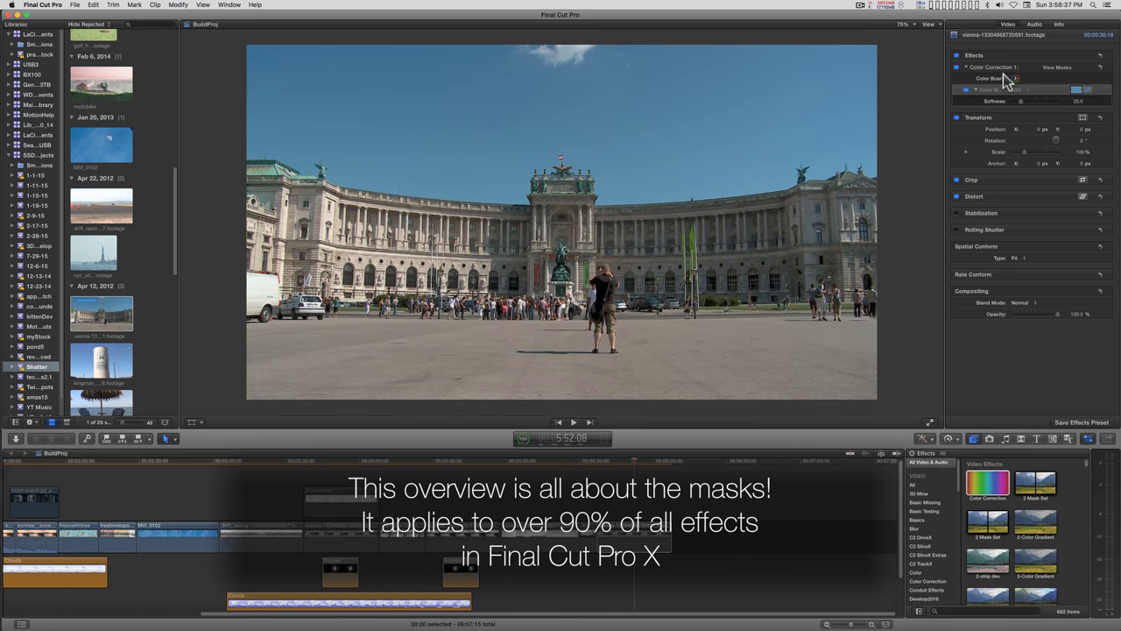
# - Add a shape mask and form it into a feathered rectangle around the statue and crowd
pyautogui.click(1085, 69)
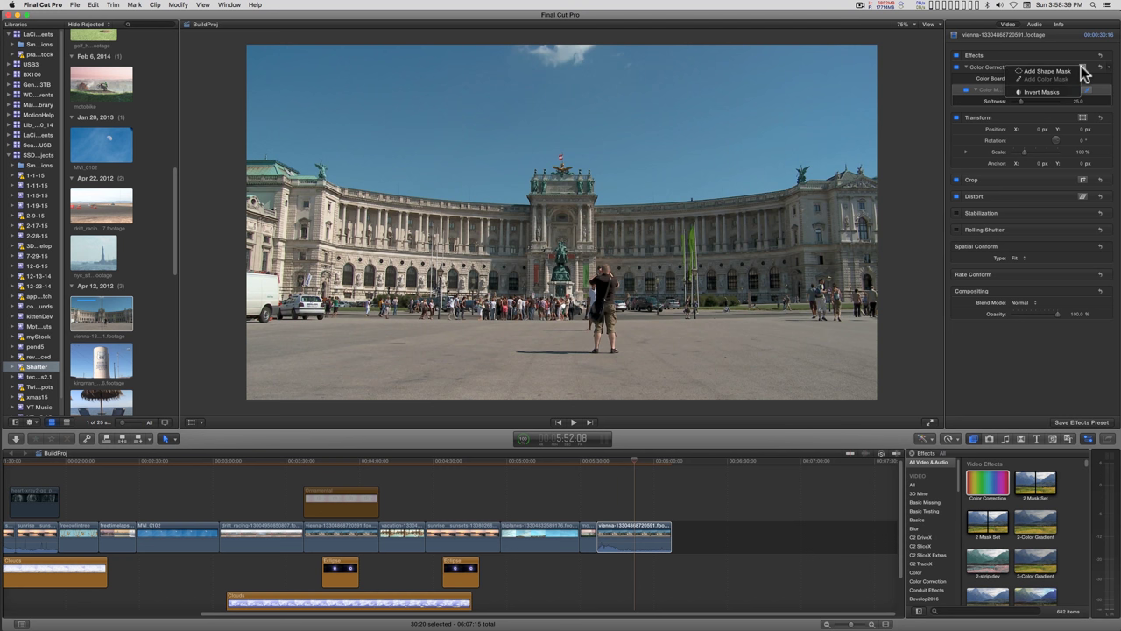
pyautogui.click(1048, 72)
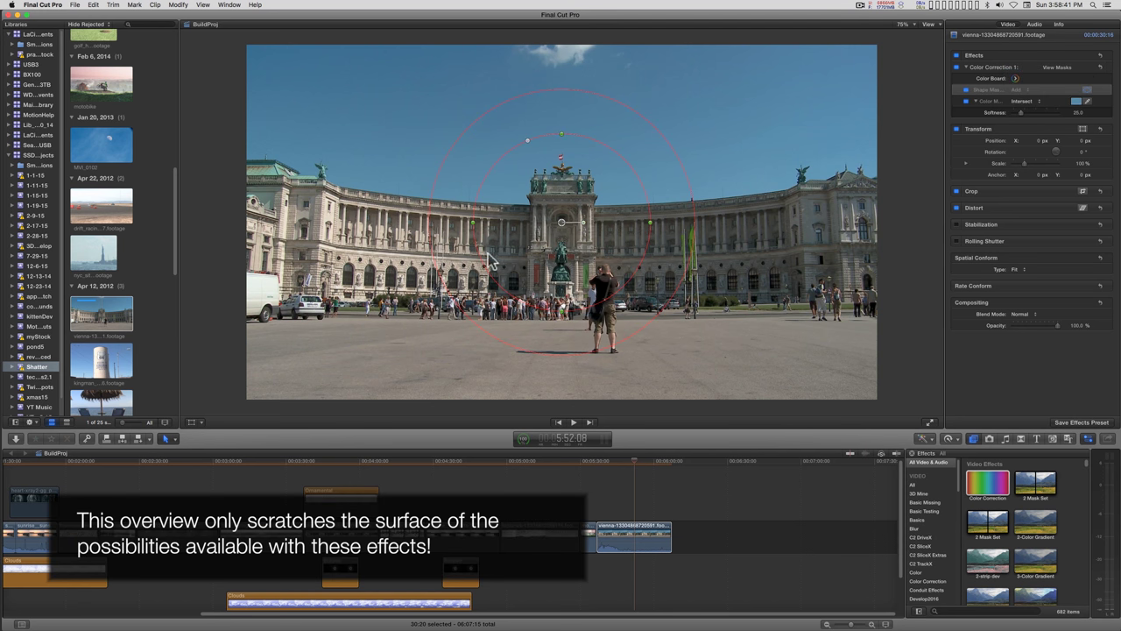
pyautogui.moveTo(565, 228); pyautogui.dragTo(555, 270)
pyautogui.moveTo(523, 191); pyautogui.dragTo(436, 188)
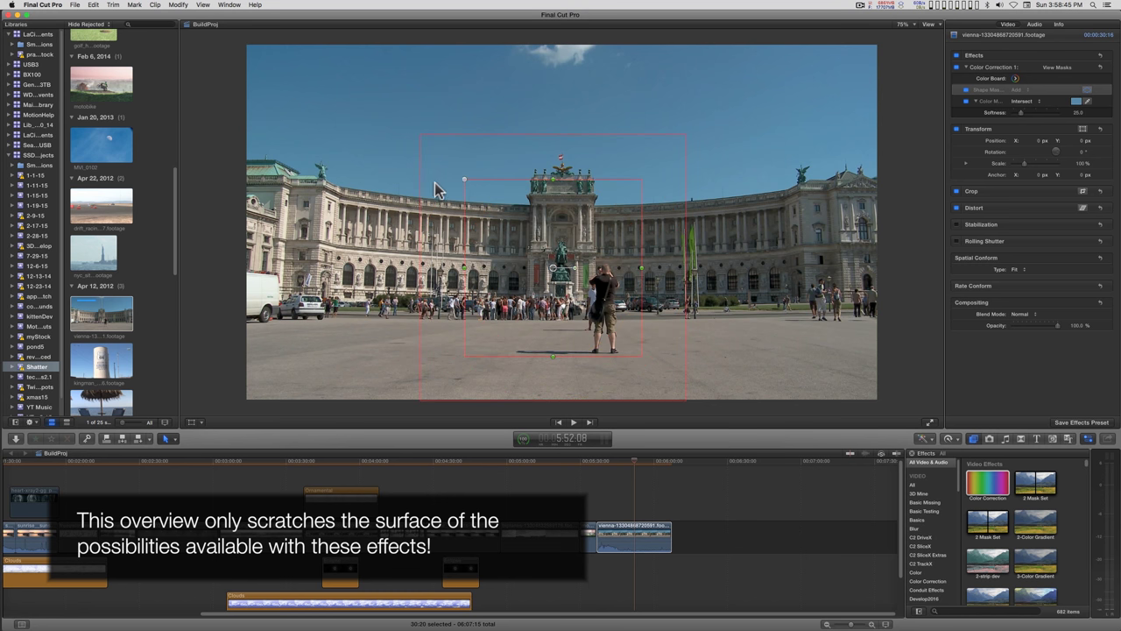
pyautogui.moveTo(518, 132); pyautogui.dragTo(476, 184)
pyautogui.moveTo(477, 277); pyautogui.dragTo(406, 276)
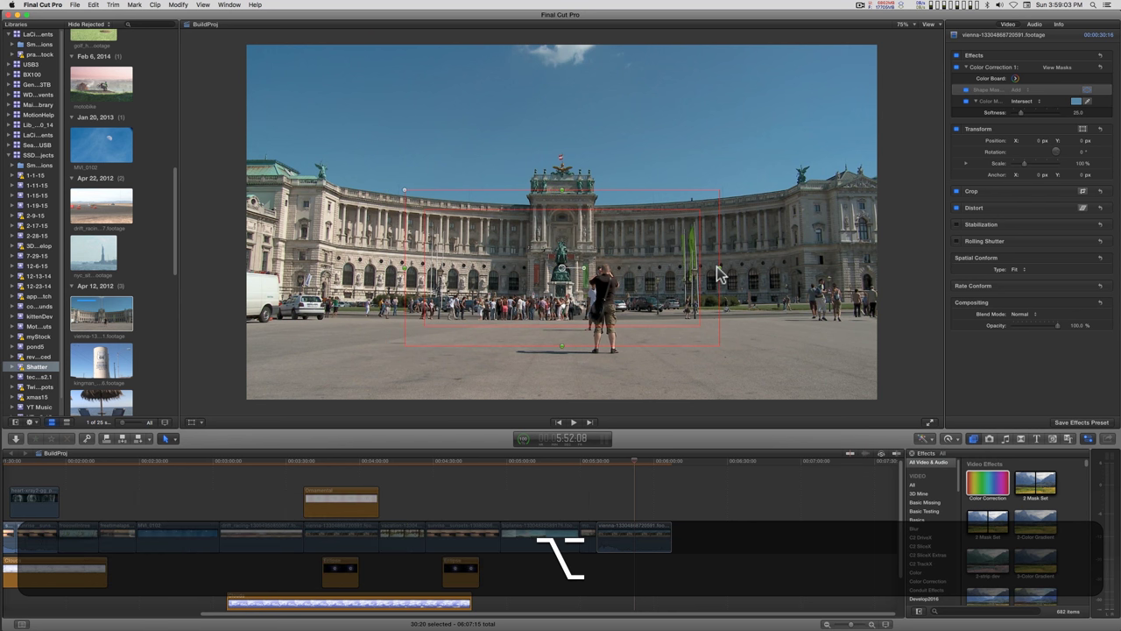
pyautogui.moveTo(720, 275); pyautogui.dragTo(801, 269)
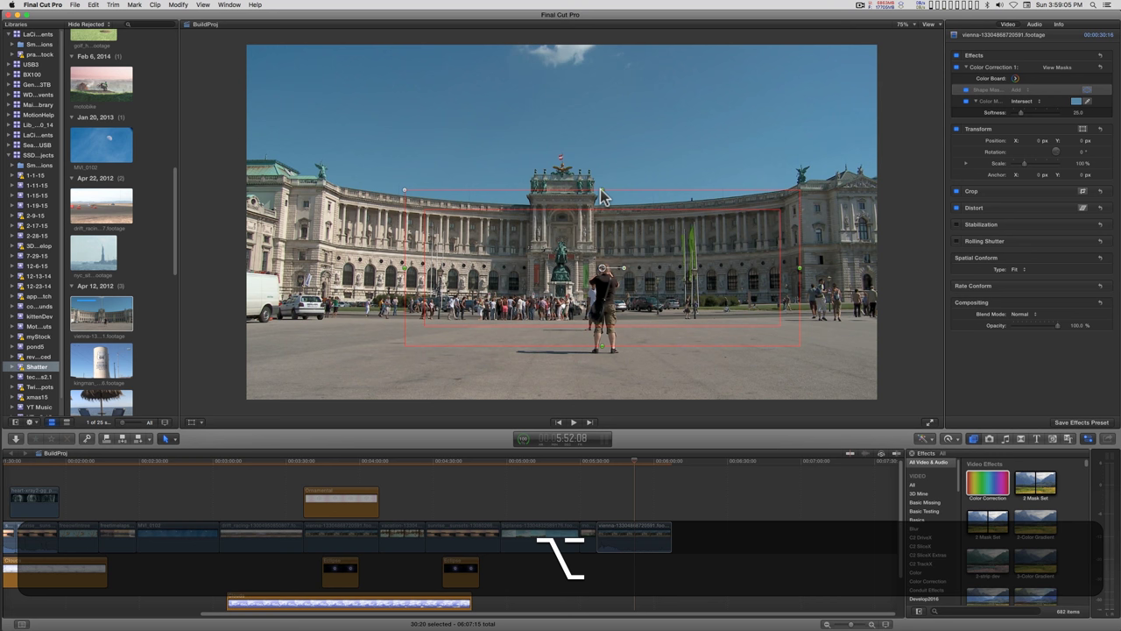
pyautogui.moveTo(600, 188); pyautogui.dragTo(602, 228)
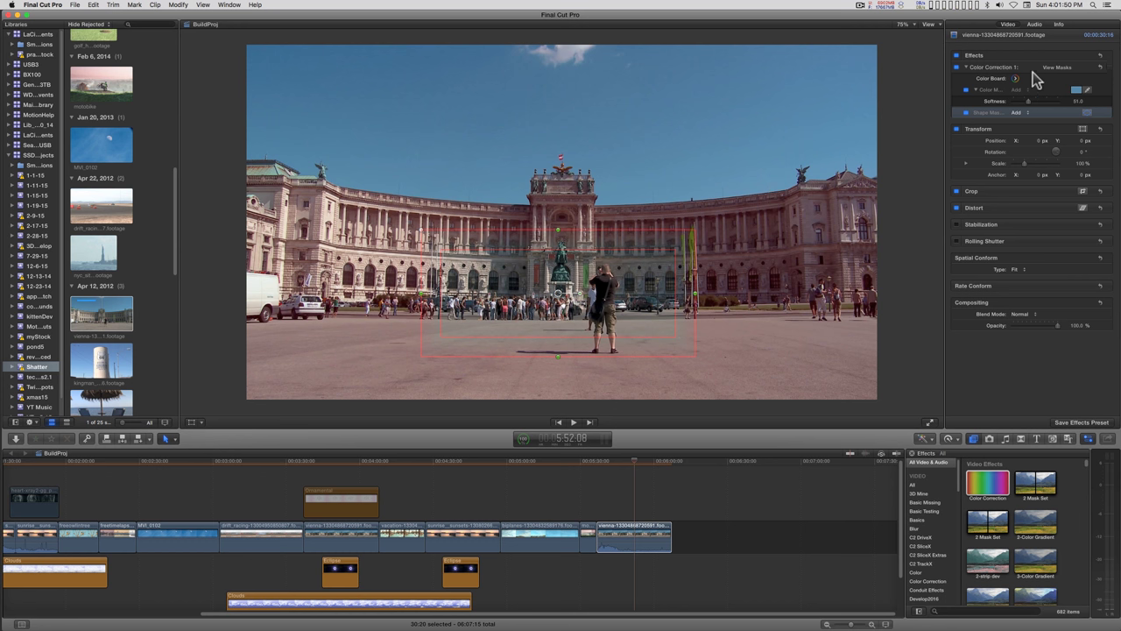
# - Add a second shape mask below the color mask and set it to Subtract
pyautogui.click(1085, 69)
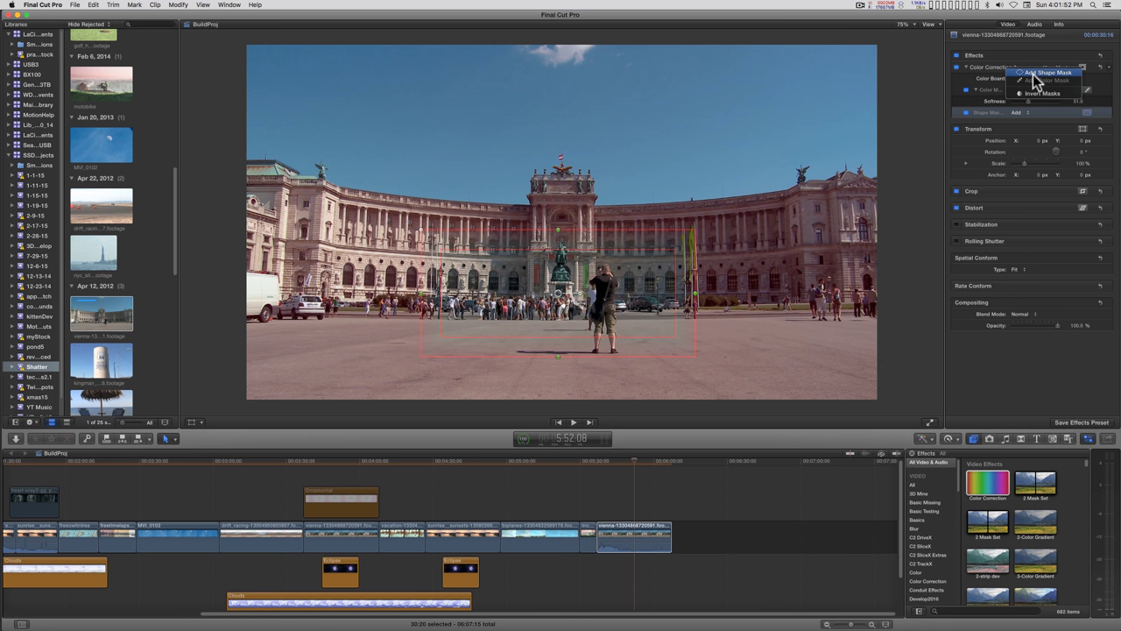
pyautogui.press('Return')
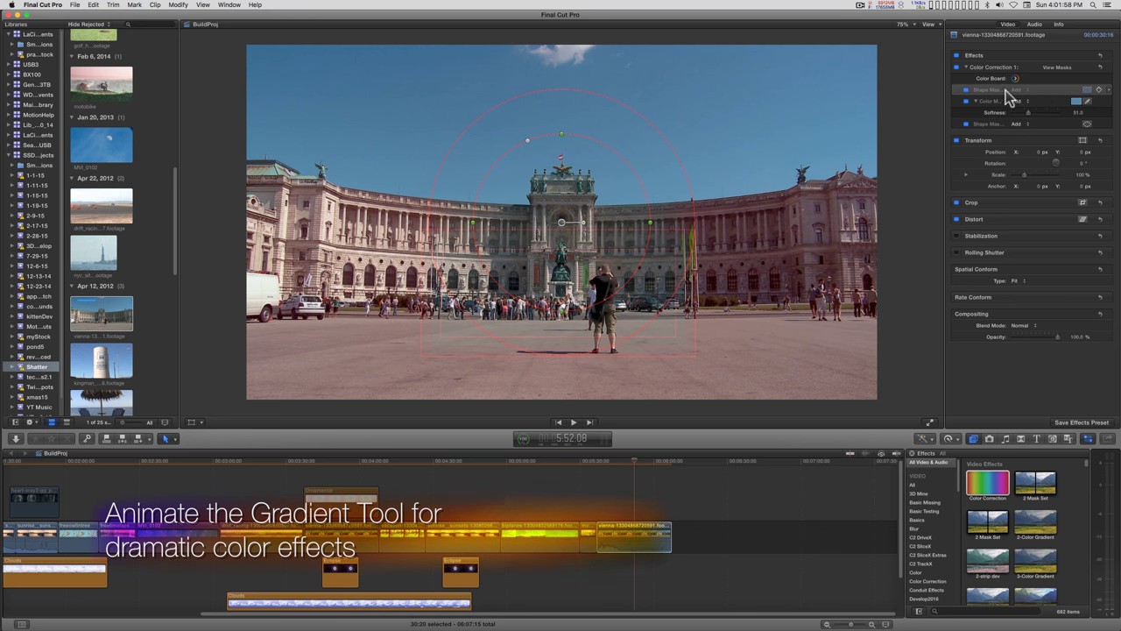
pyautogui.moveTo(996, 97); pyautogui.dragTo(1000, 124)
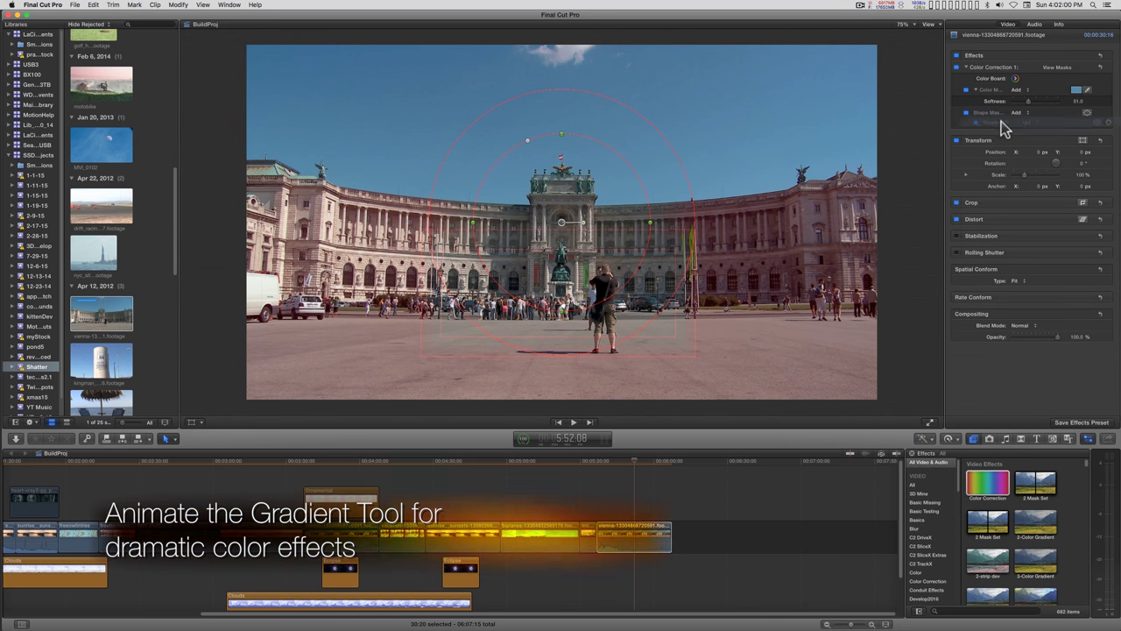
pyautogui.click(1016, 124)
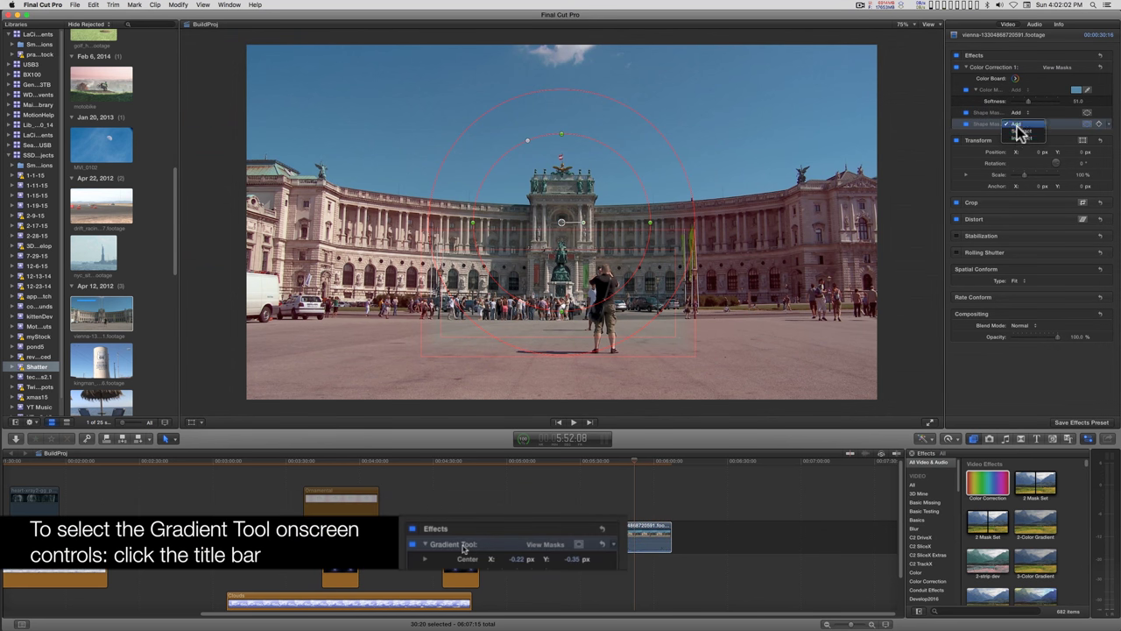
pyautogui.click(1020, 132)
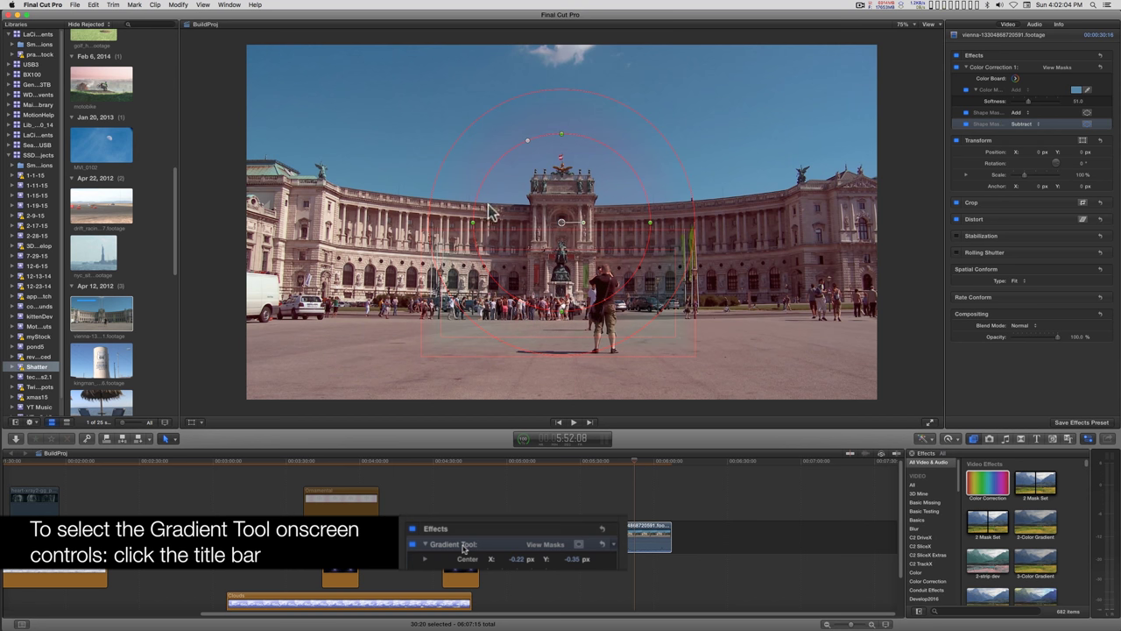
# - Move the subtract mask into the upper-right sky and shrink it to a small ellipse
pyautogui.moveTo(567, 226); pyautogui.dragTo(745, 116)
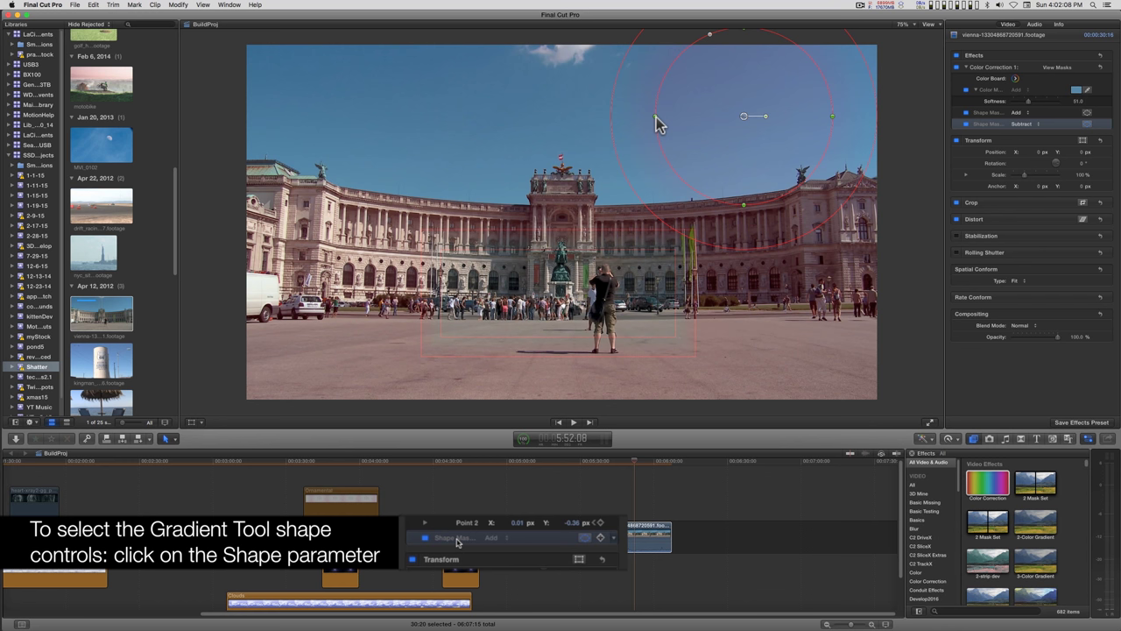
pyautogui.moveTo(659, 124); pyautogui.dragTo(729, 107)
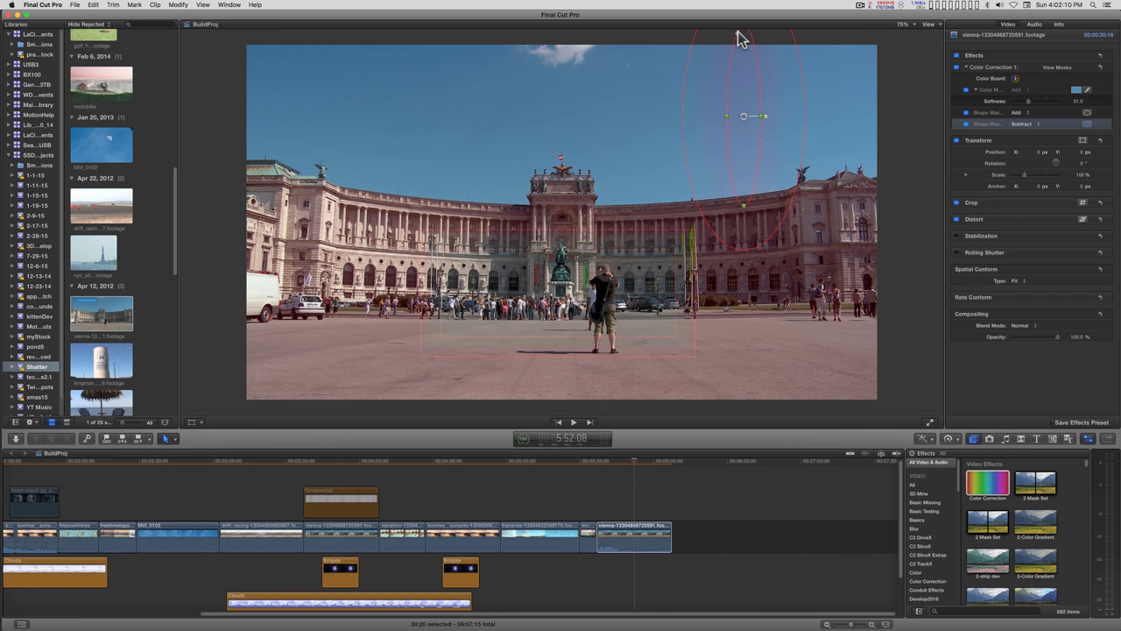
pyautogui.moveTo(743, 213); pyautogui.dragTo(733, 119)
# - Tint the masked areas green with the Global puck, move the subtract ellipse to the upper-left sky, then scrub
pyautogui.click(1016, 78)
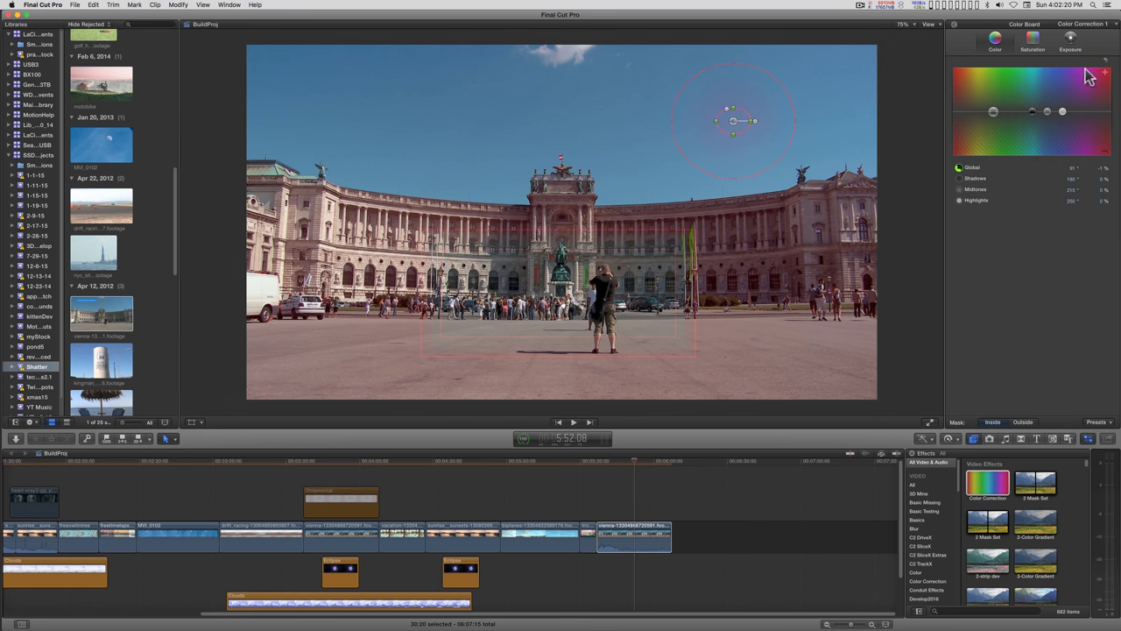
pyautogui.moveTo(992, 113); pyautogui.dragTo(987, 87)
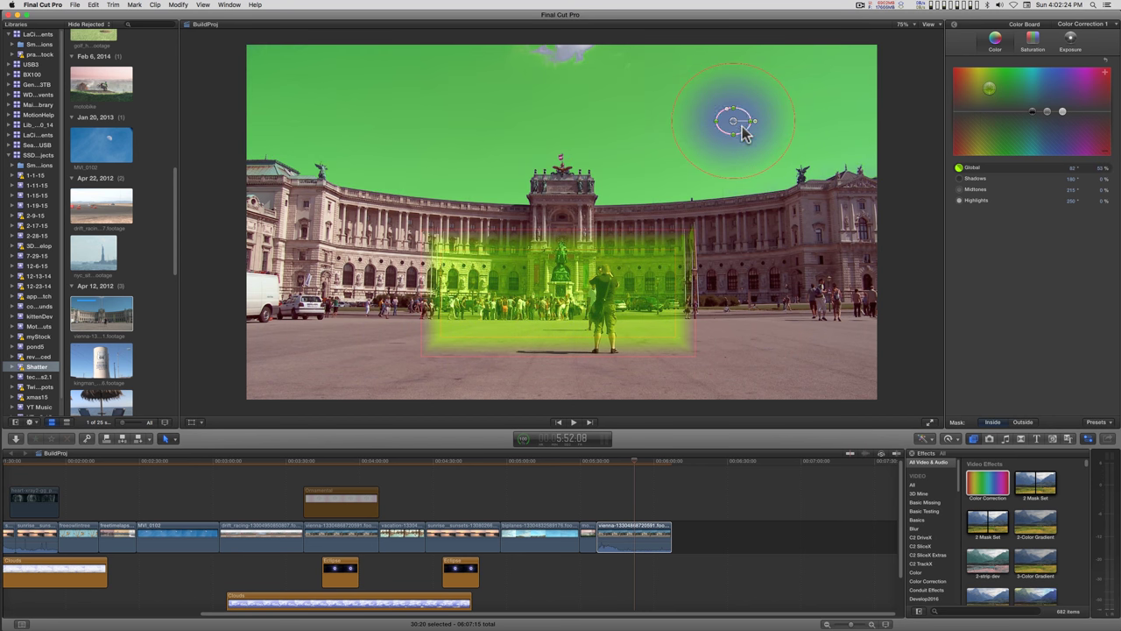
pyautogui.moveTo(733, 118); pyautogui.dragTo(455, 132)
pyautogui.moveTo(575, 95); pyautogui.dragTo(457, 131)
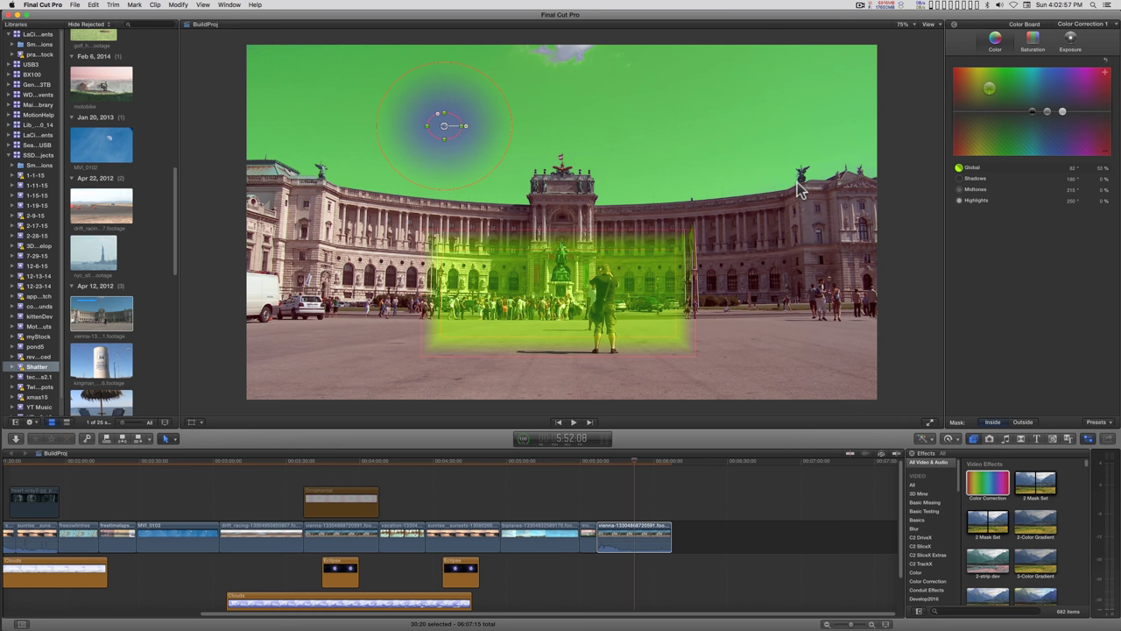
pyautogui.moveTo(636, 460); pyautogui.dragTo(602, 466)
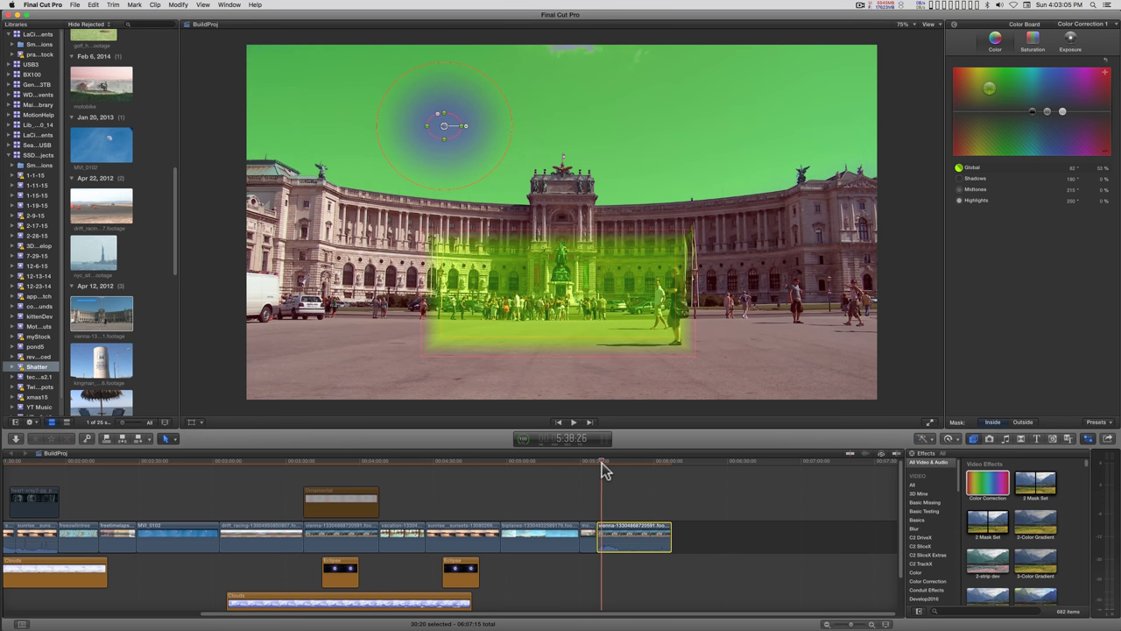
# - Keyframe the shape mask, then at a later frame reshape the rectangle mask into an ellipse at right
pyautogui.click(956, 32)
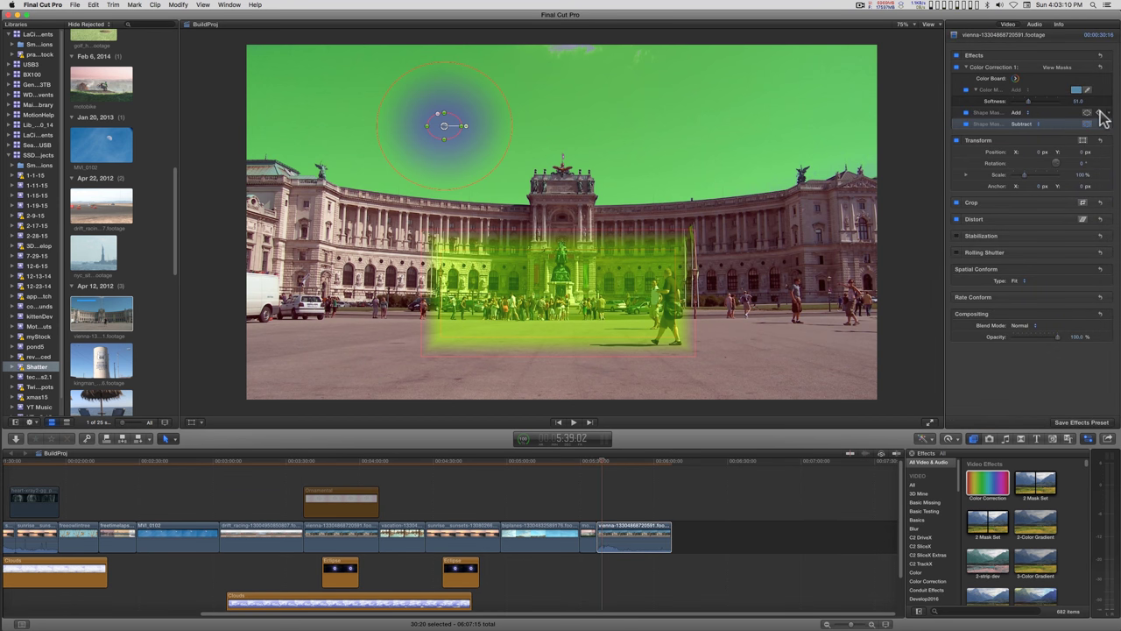
pyautogui.click(1099, 112)
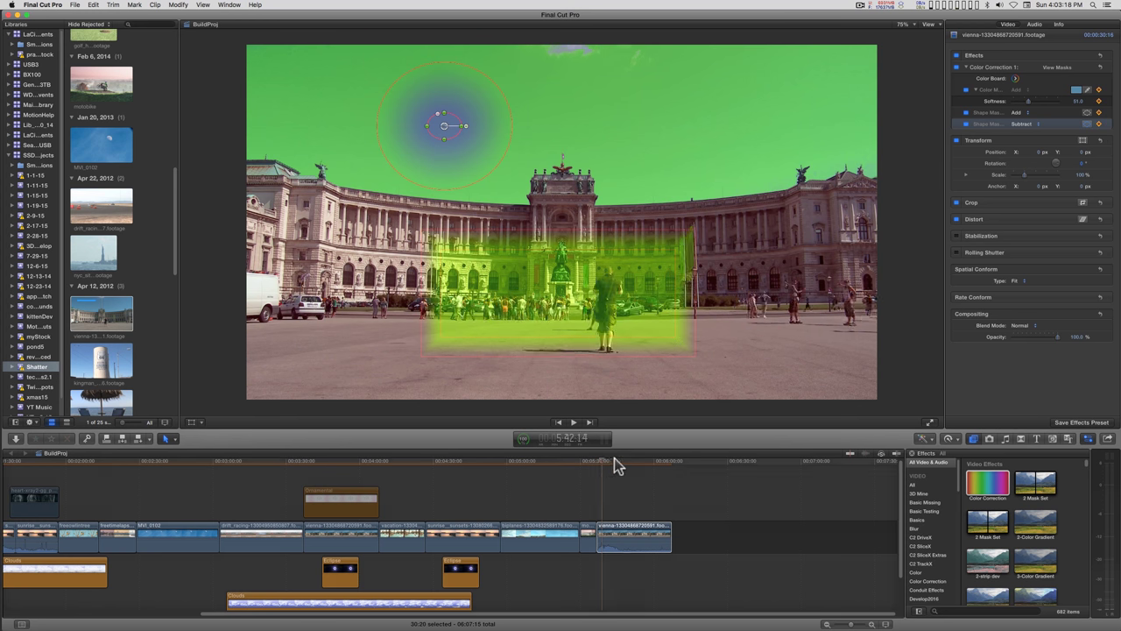
pyautogui.moveTo(616, 462); pyautogui.dragTo(659, 462)
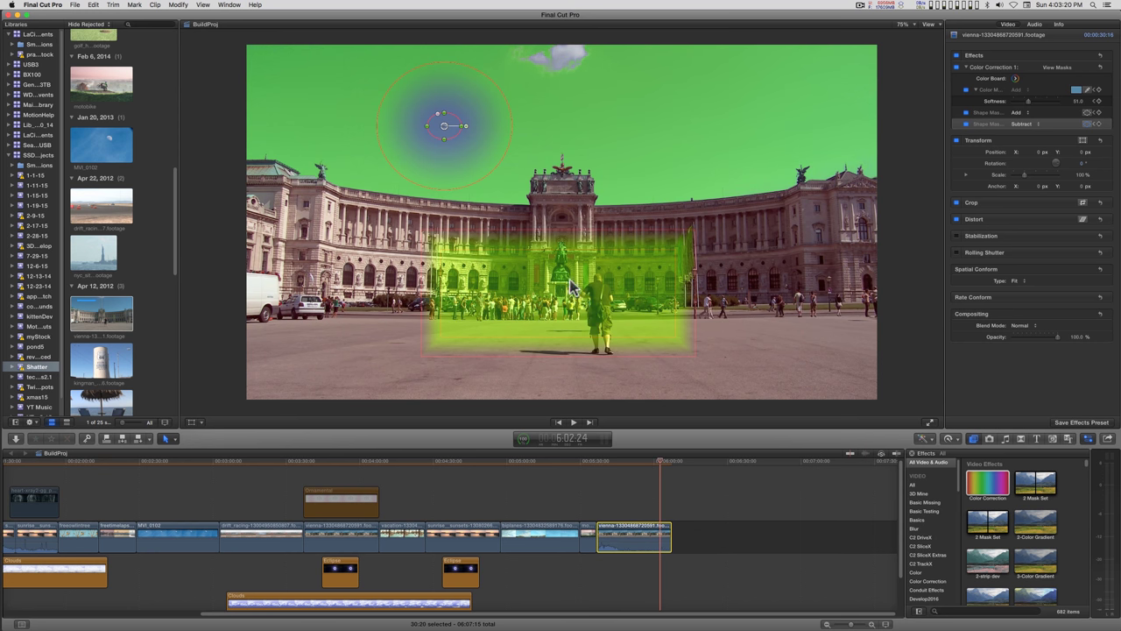
pyautogui.click(976, 114)
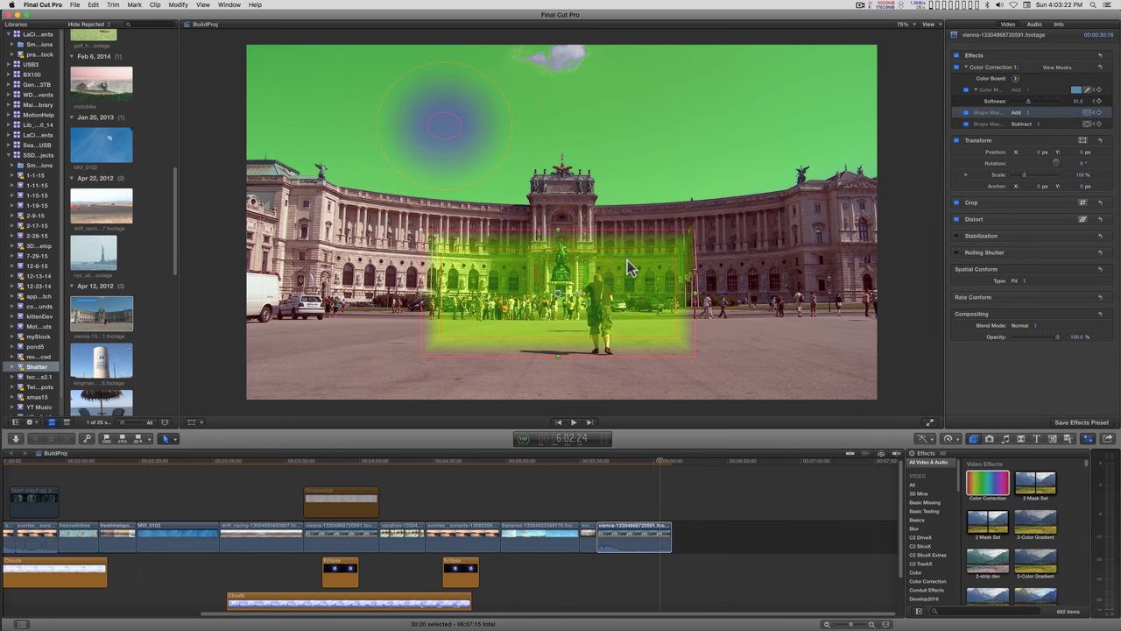
pyautogui.moveTo(588, 280); pyautogui.dragTo(785, 279)
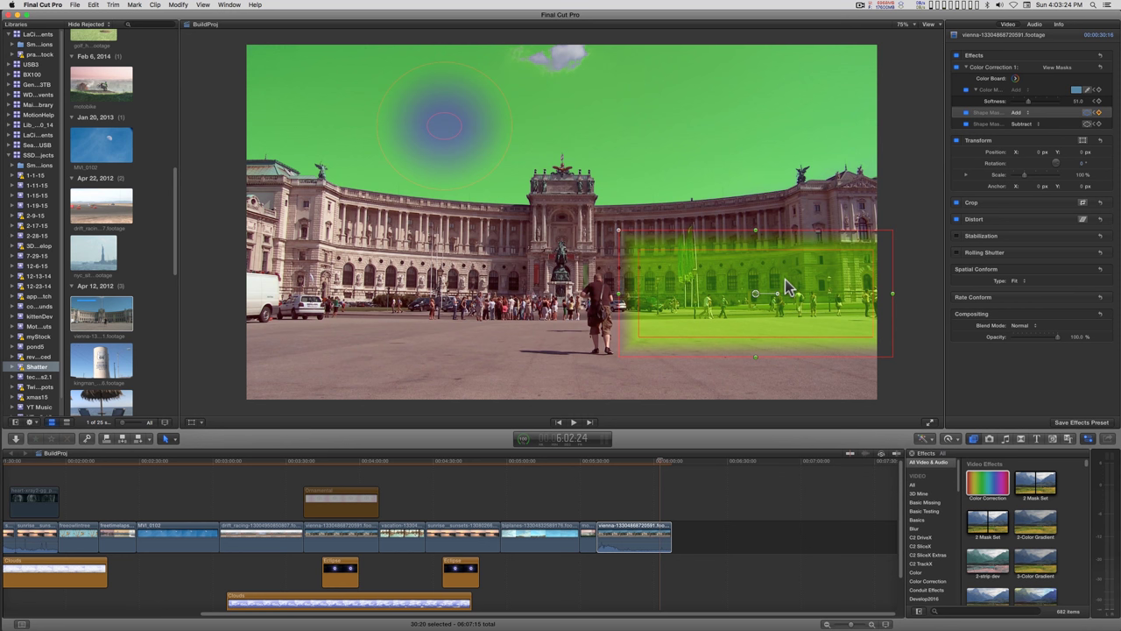
pyautogui.moveTo(756, 231); pyautogui.dragTo(755, 128)
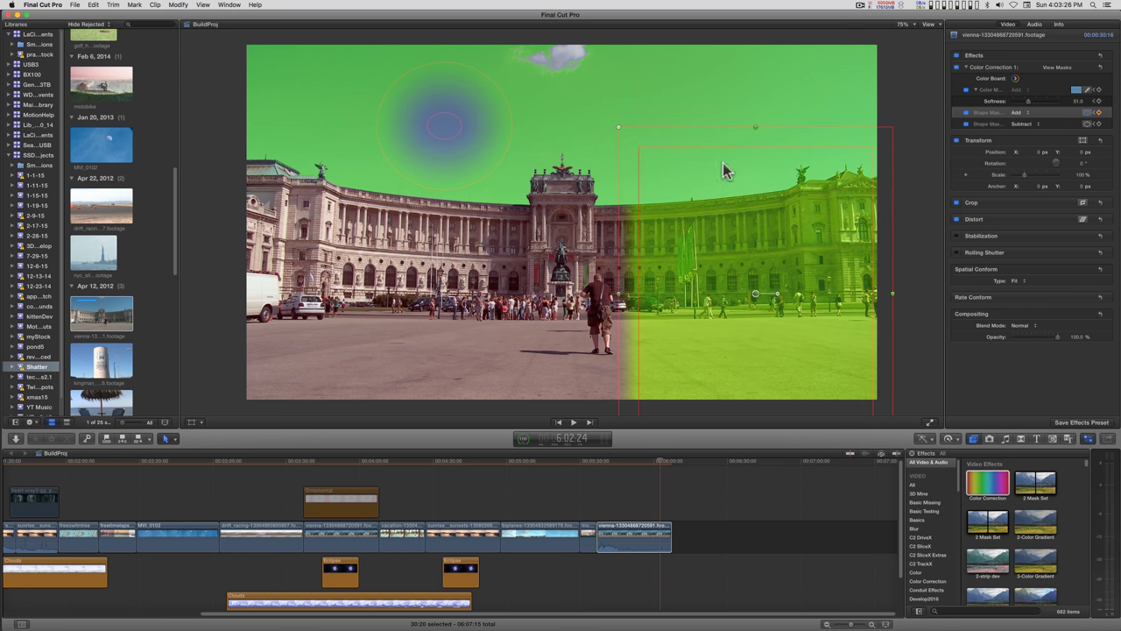
pyautogui.moveTo(619, 300); pyautogui.dragTo(694, 300)
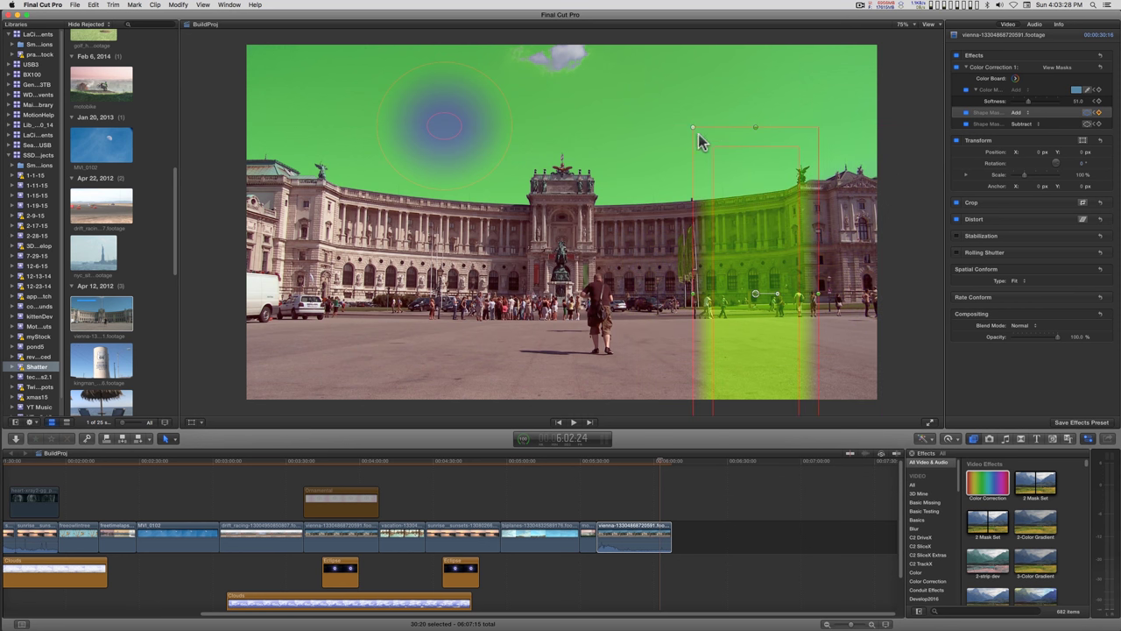
pyautogui.moveTo(697, 132); pyautogui.dragTo(734, 139)
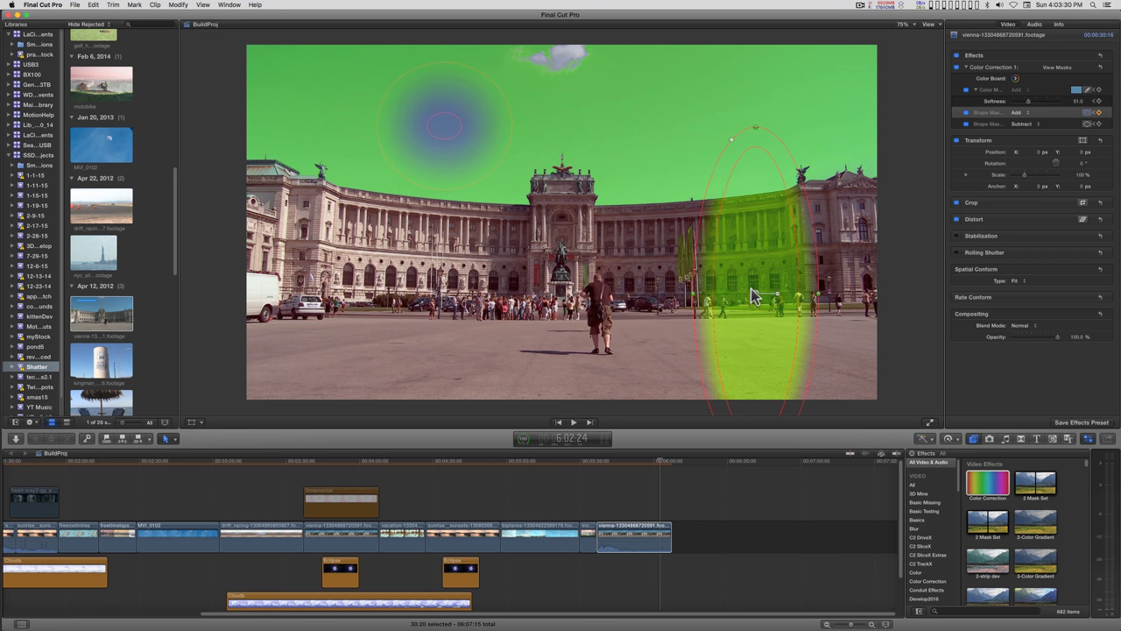
pyautogui.moveTo(755, 298); pyautogui.dragTo(772, 220)
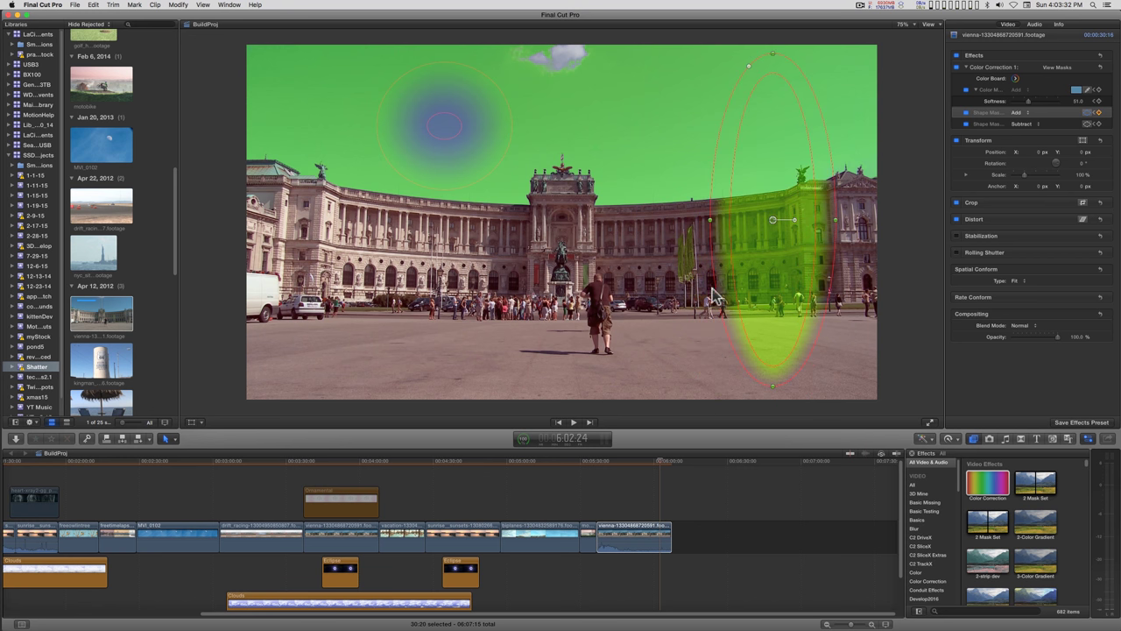
# - Move and enlarge the subtract shape into a soft rectangle over the left wing's sky
pyautogui.click(990, 122)
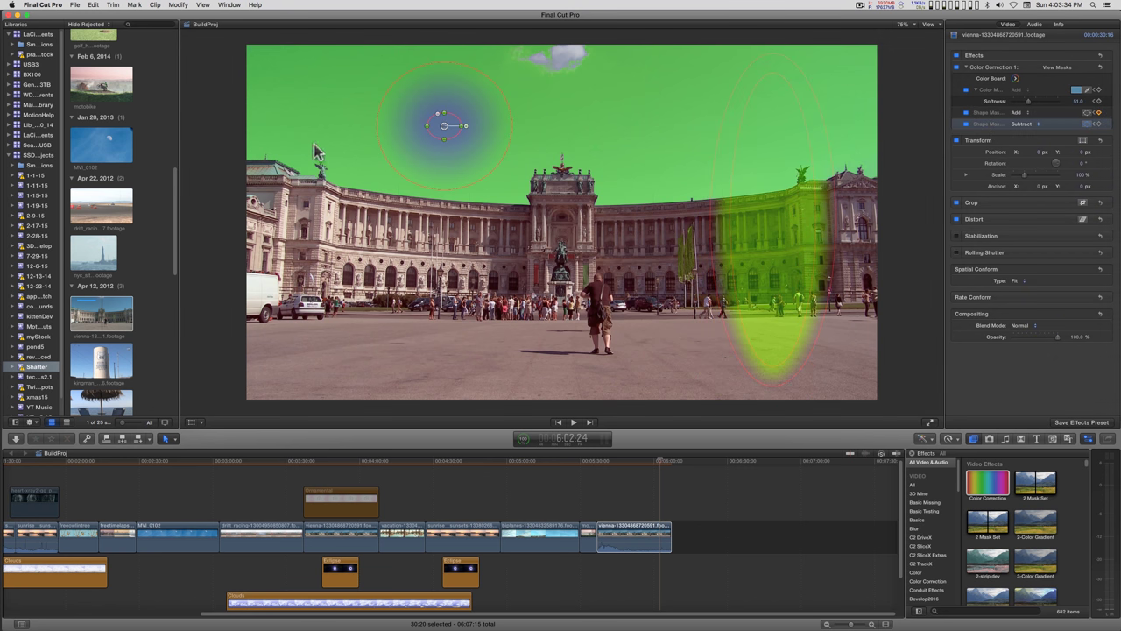
pyautogui.moveTo(444, 132); pyautogui.dragTo(366, 266)
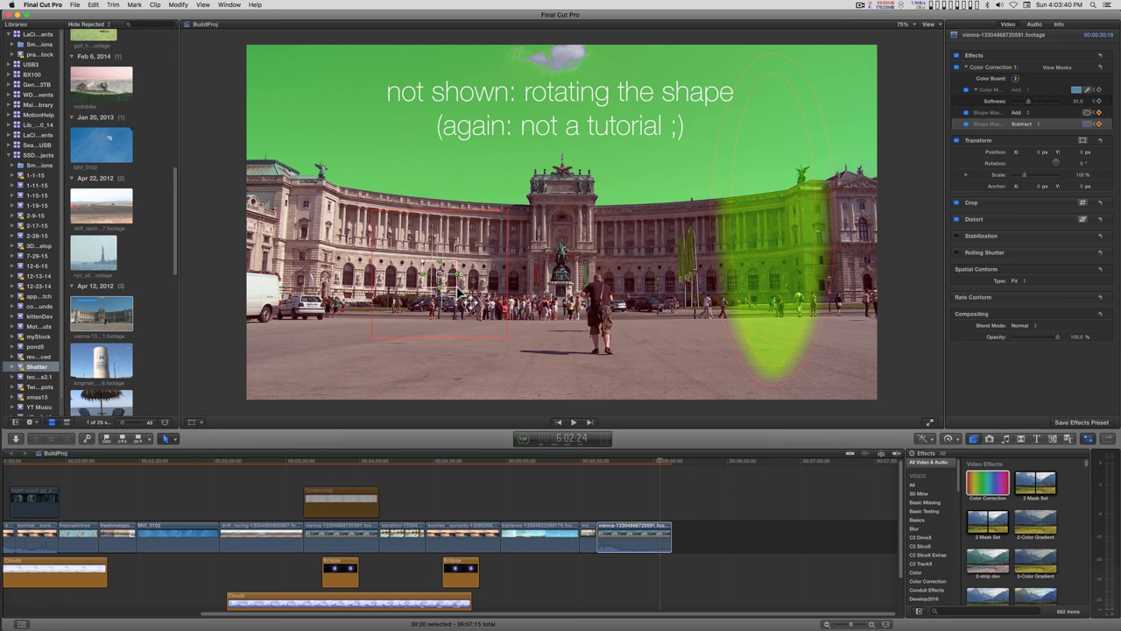
pyautogui.moveTo(451, 279); pyautogui.dragTo(421, 215)
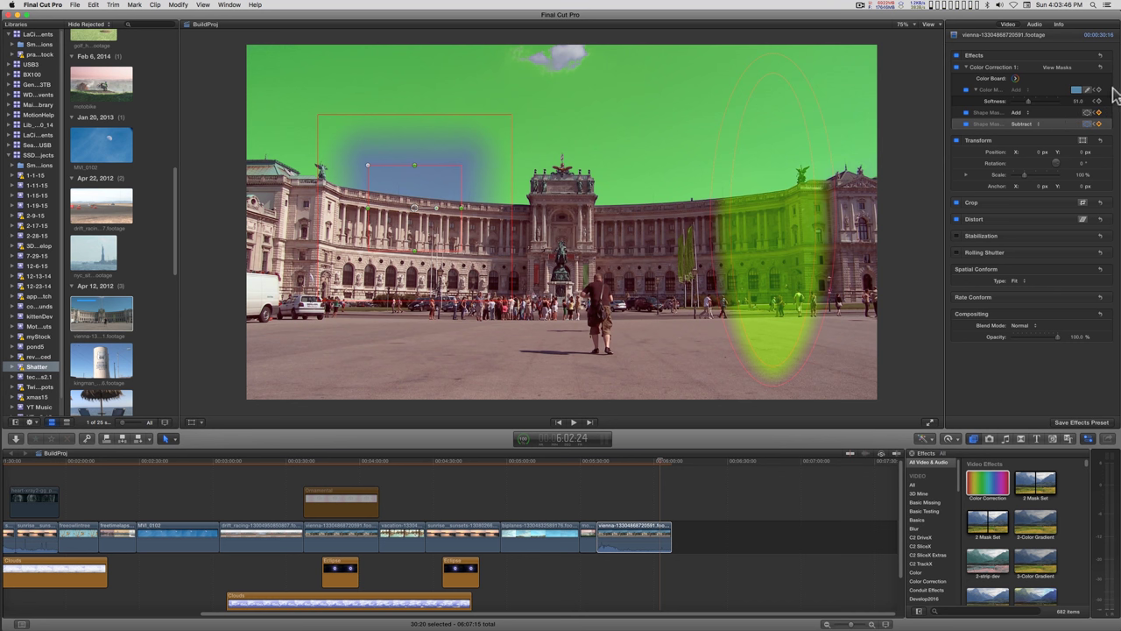
pyautogui.click(1088, 89)
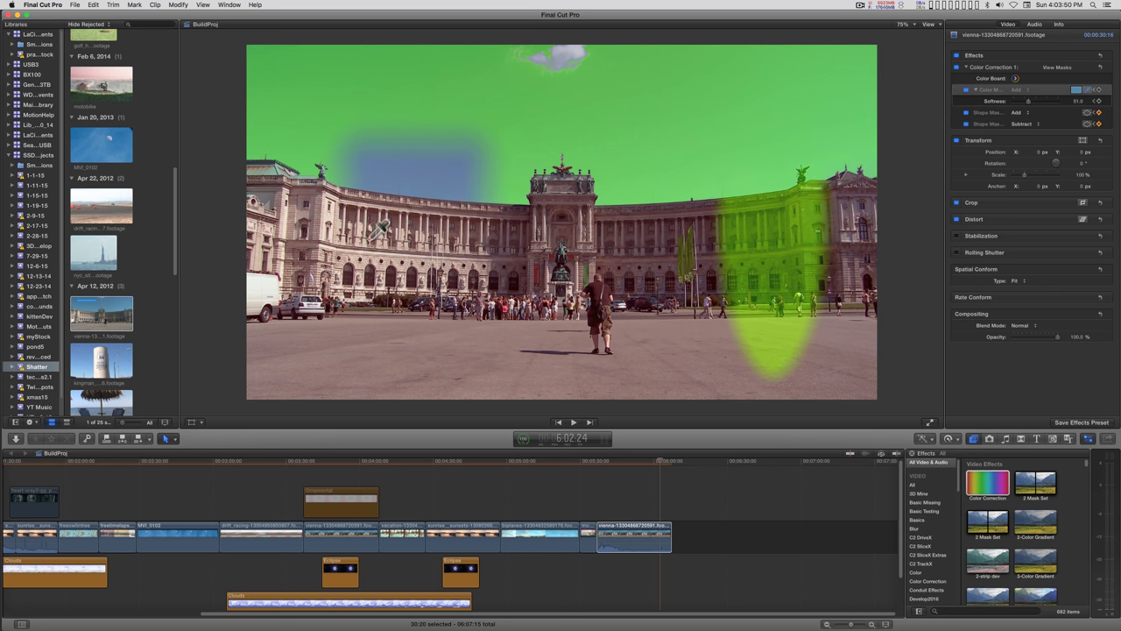
# - Resample the colour mask with the eyedropper and scrub back to an earlier frame
pyautogui.click(326, 213)
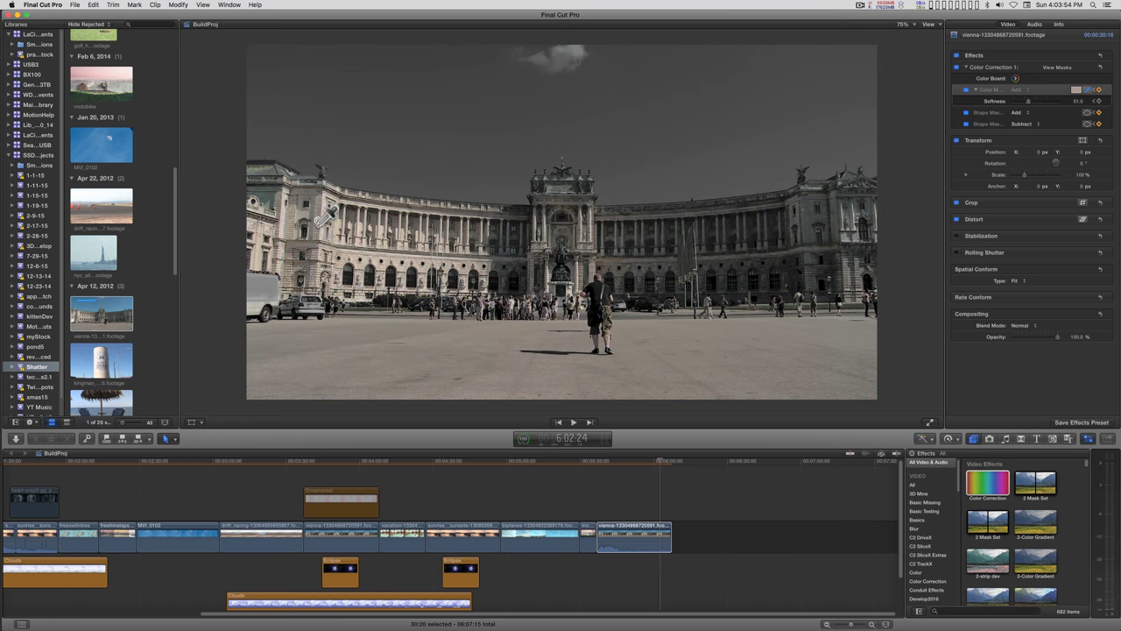
pyautogui.moveTo(326, 215); pyautogui.dragTo(328, 217)
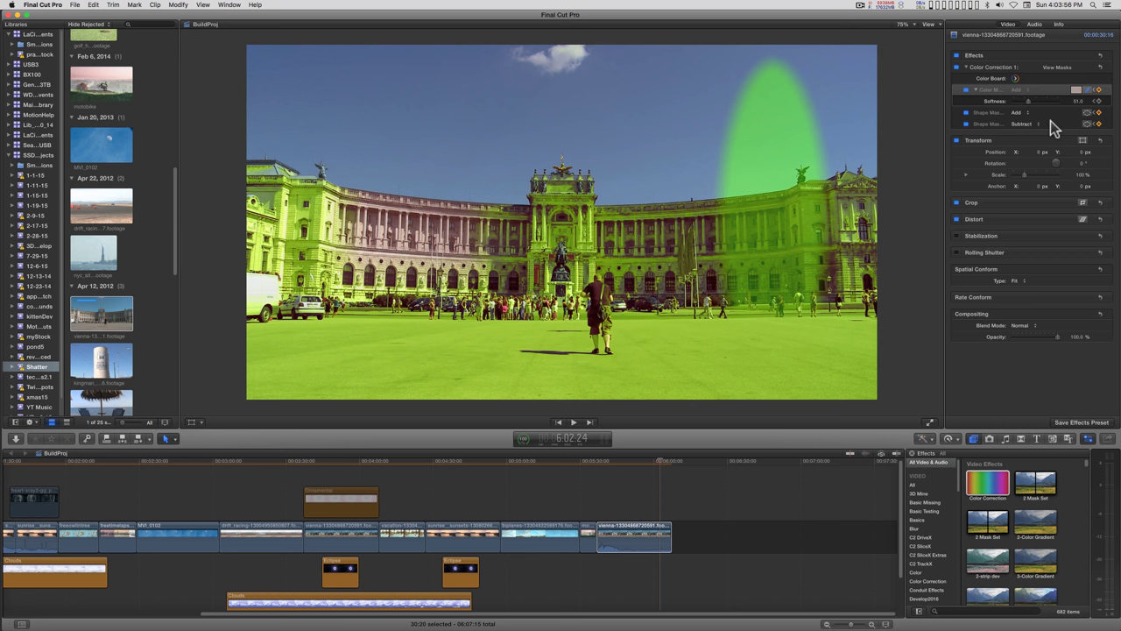
pyautogui.moveTo(659, 463); pyautogui.dragTo(600, 465)
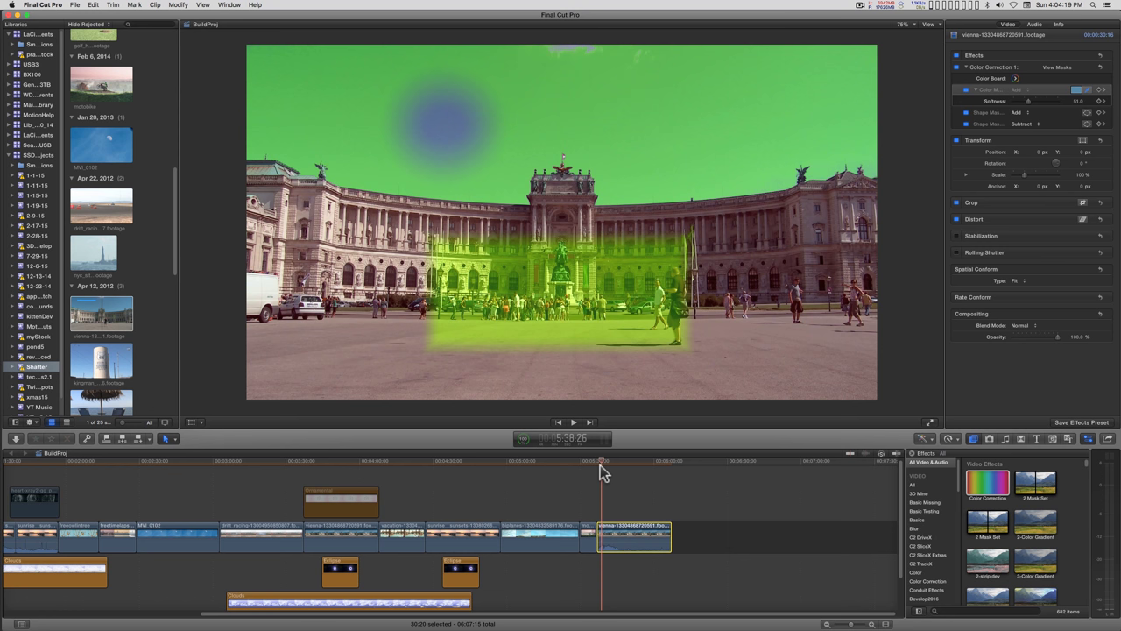
# - Play back the Vienna clip with its Hue/Saturation effects
pyautogui.press('space')
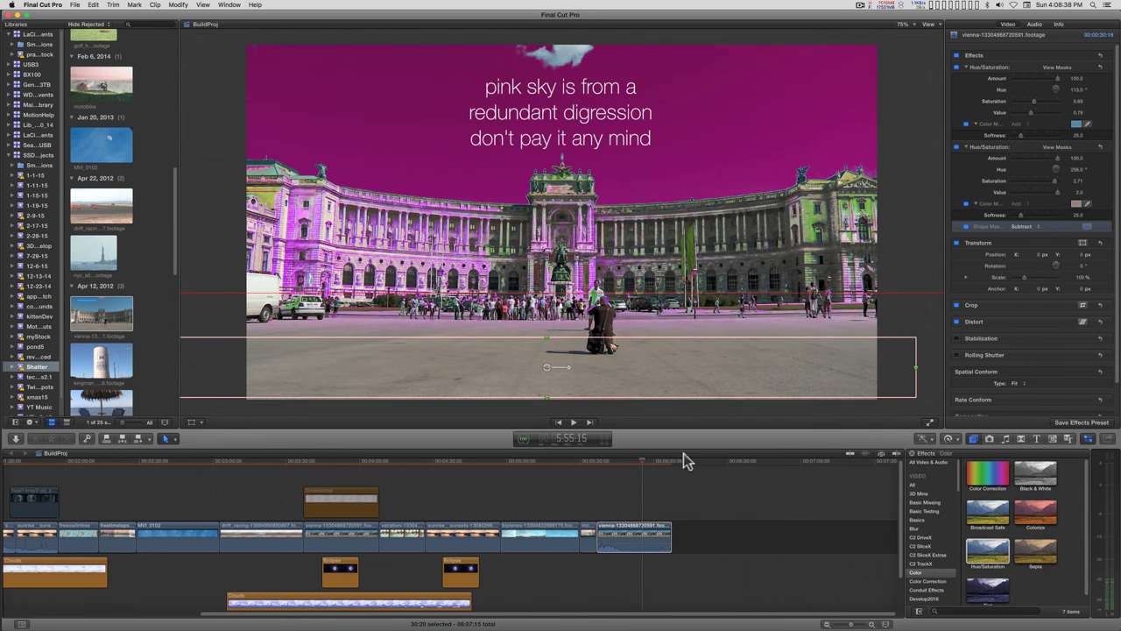
# - Add the Clouds background generator to the timeline above the Vienna clip, then select the Vienna clip
pyautogui.click(1054, 440)
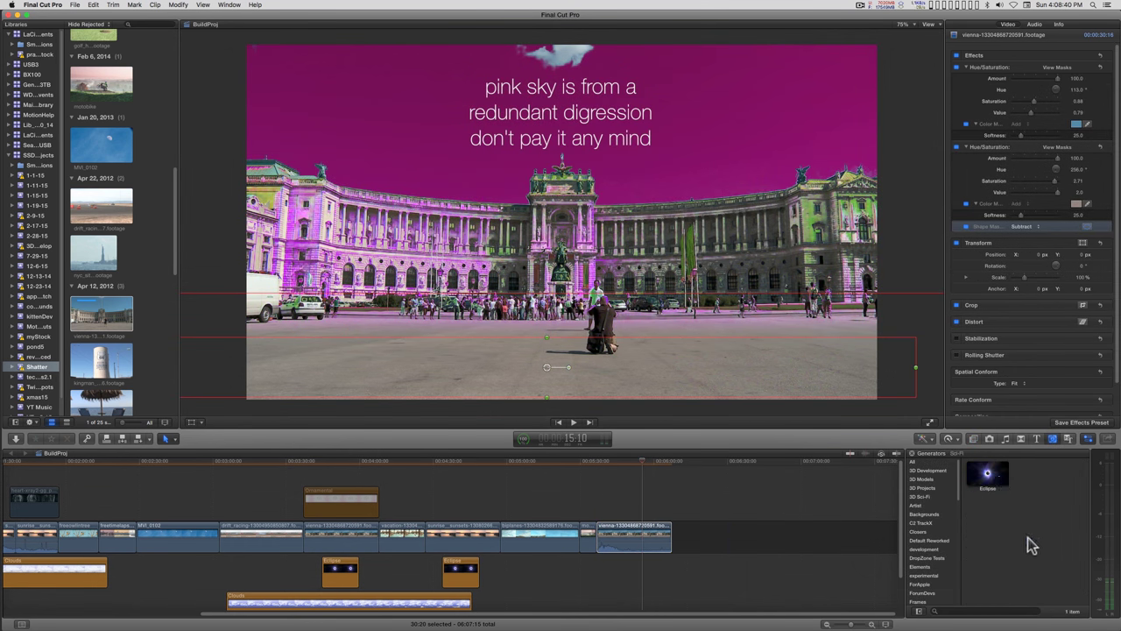
pyautogui.click(924, 515)
pyautogui.moveTo(994, 559); pyautogui.dragTo(561, 583)
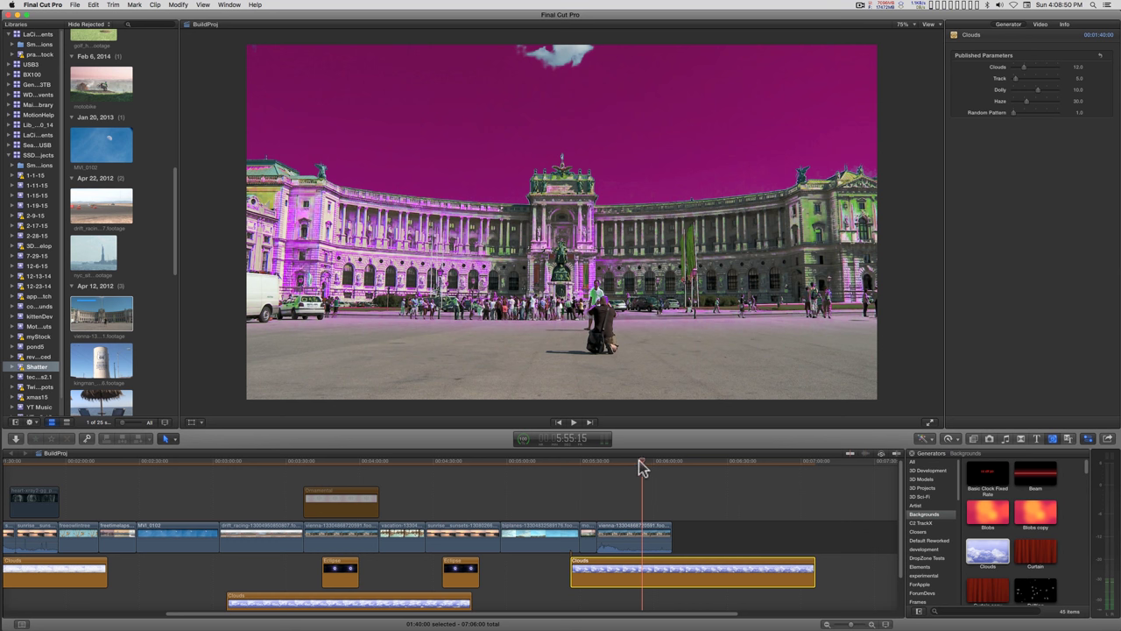
pyautogui.click(637, 461)
pyautogui.click(640, 535)
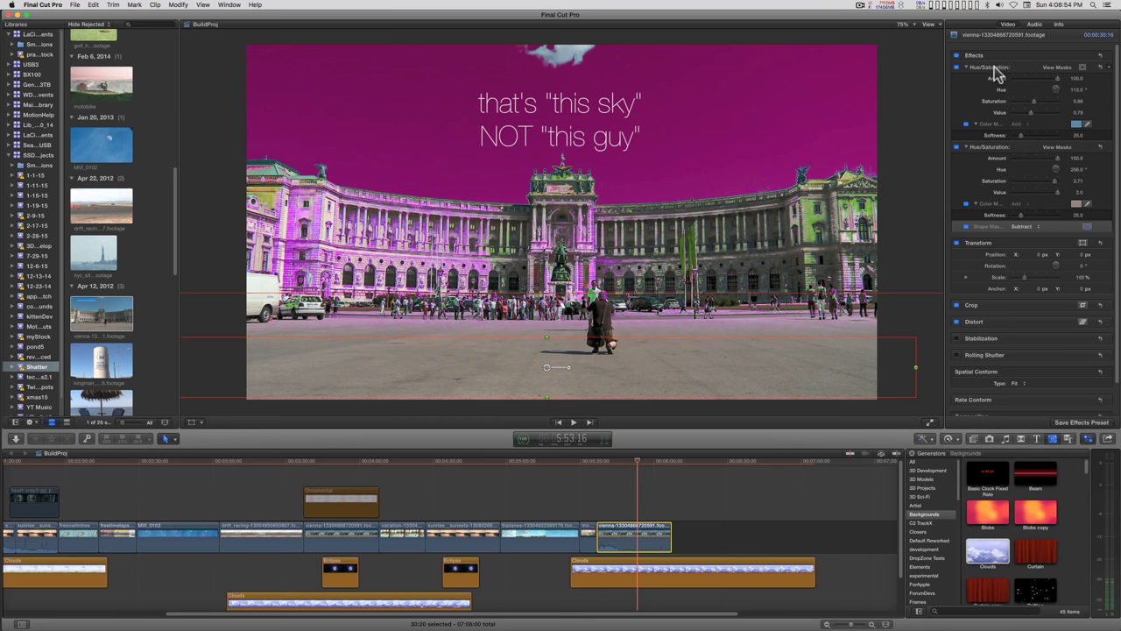
# - Delete both Hue/Saturation effects from the Vienna clip
pyautogui.press('BackSpace')
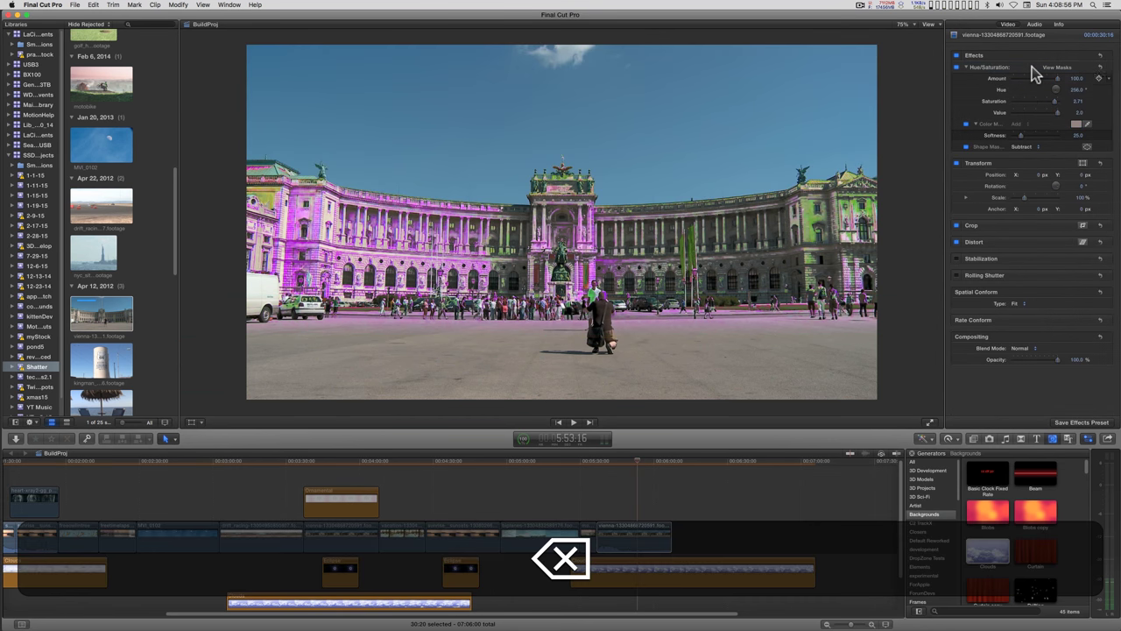
pyautogui.click(1031, 67)
pyautogui.press('BackSpace')
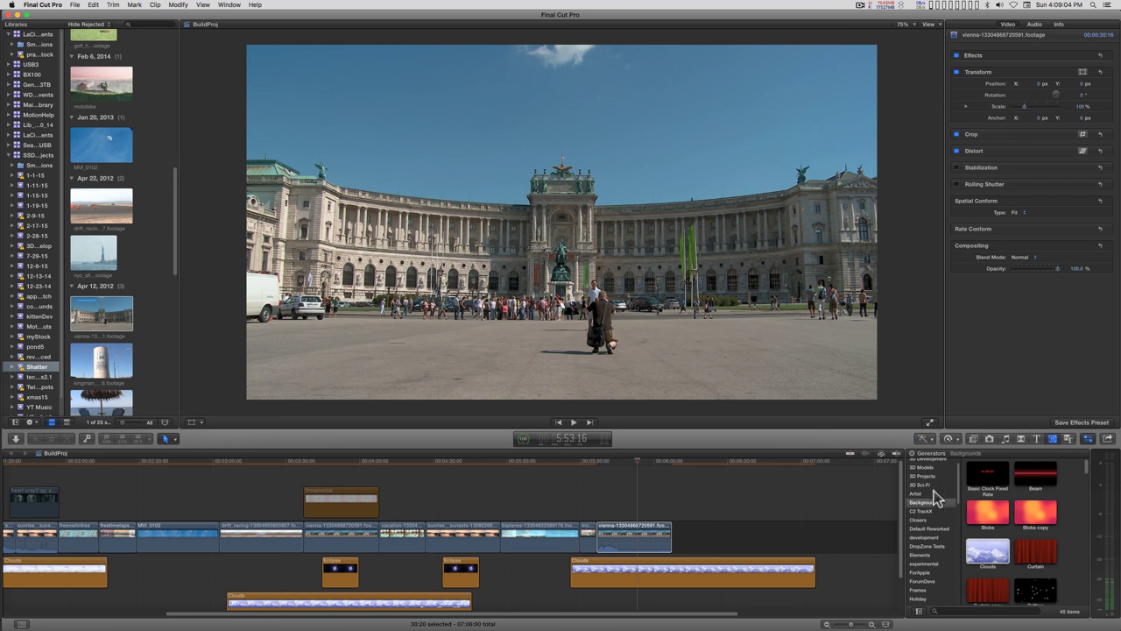
# - Apply the Develop2016 QuickMask effect to the clip and toggle Apply Mask on, then off
pyautogui.click(973, 438)
pyautogui.click(932, 573)
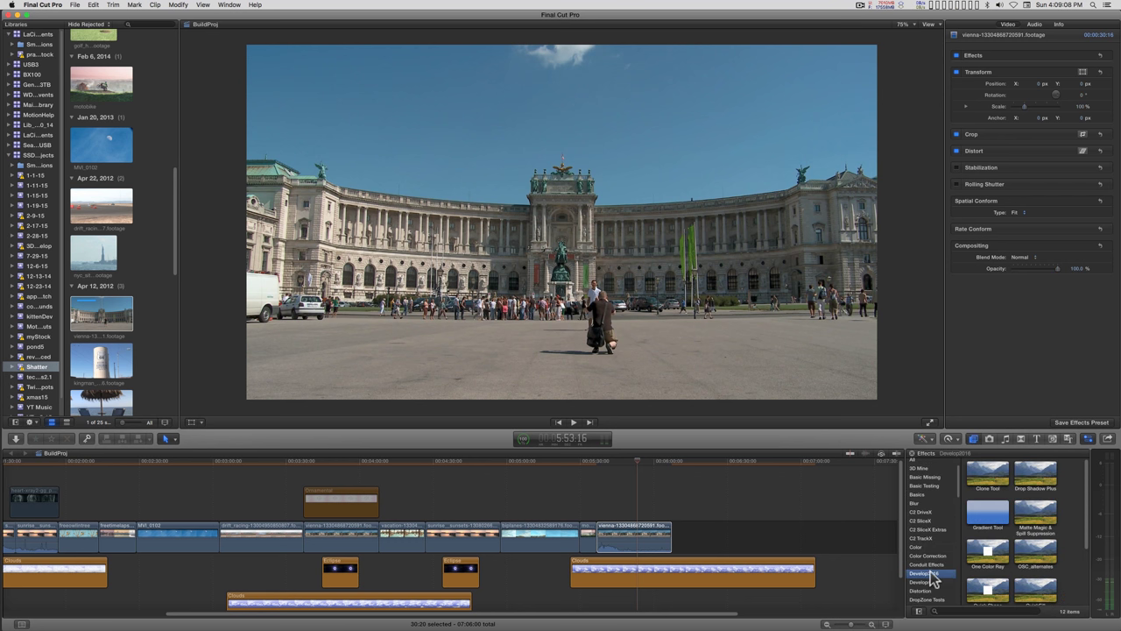
pyautogui.scroll(-4, 1018, 574)
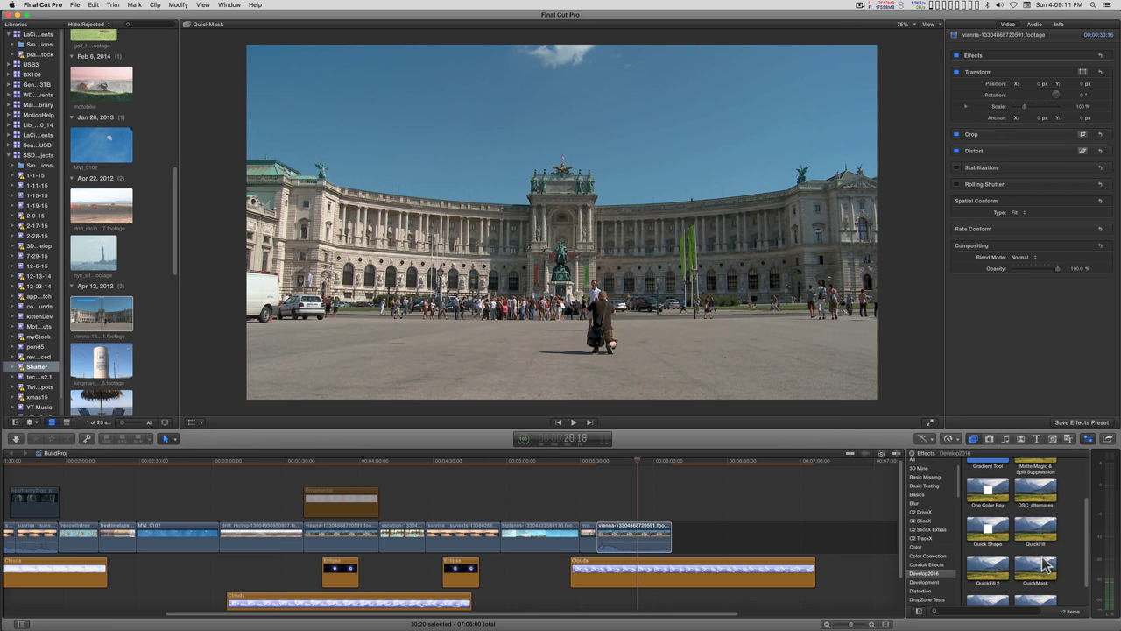
pyautogui.moveTo(1018, 574); pyautogui.dragTo(620, 536)
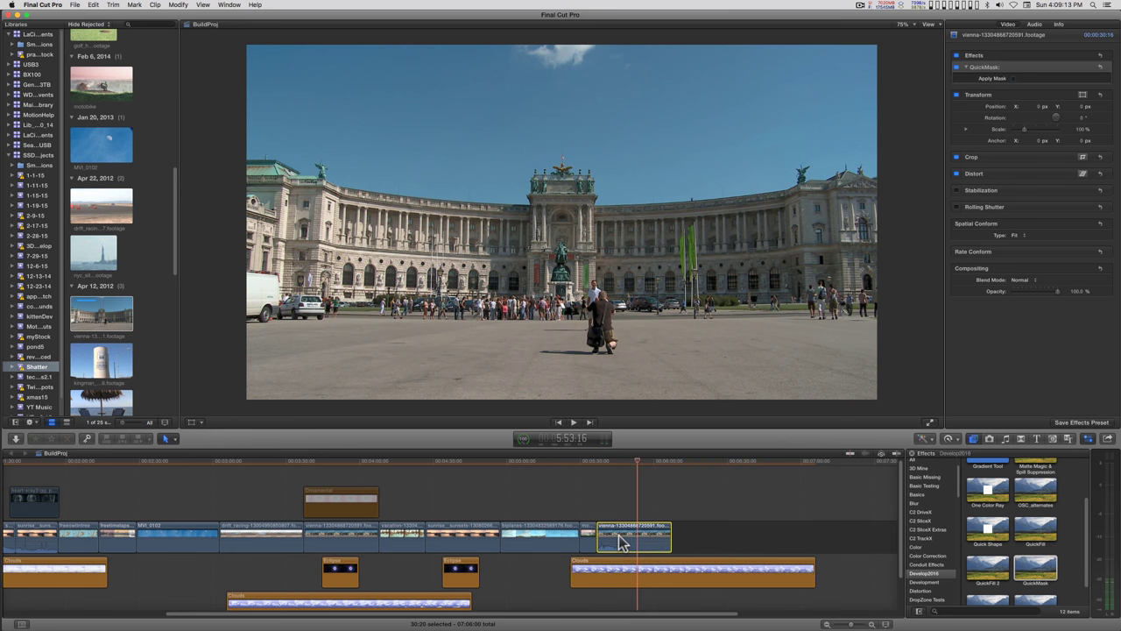
pyautogui.click(1012, 79)
pyautogui.click(1014, 79)
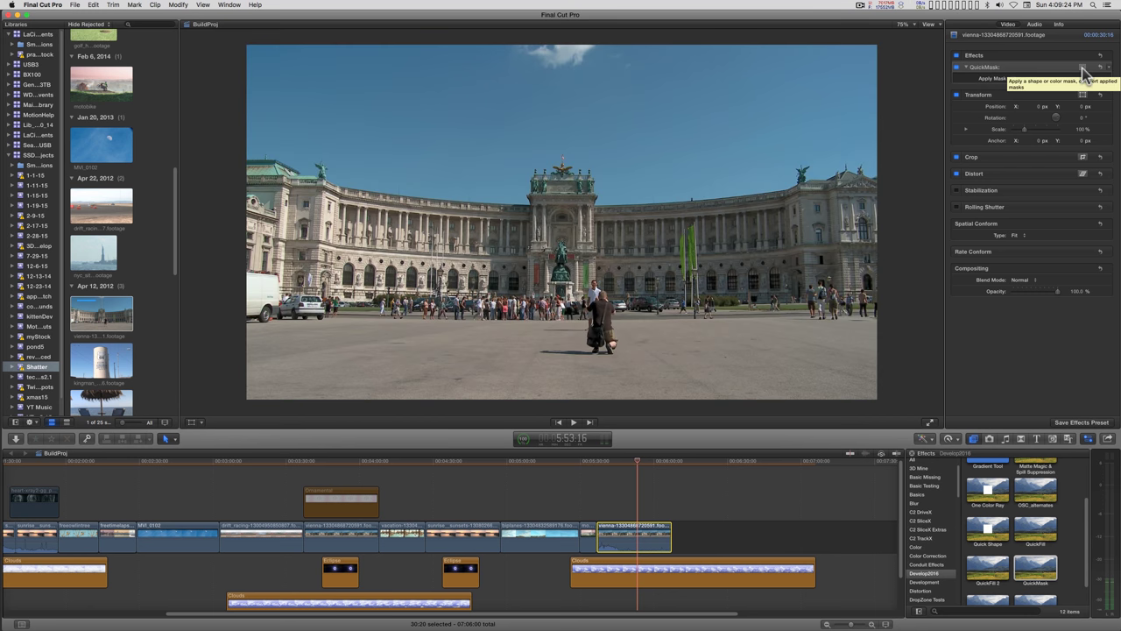
# - Add a QuickMask colour mask sampled from the blue sky and apply it so Clouds show through
pyautogui.click(1085, 75)
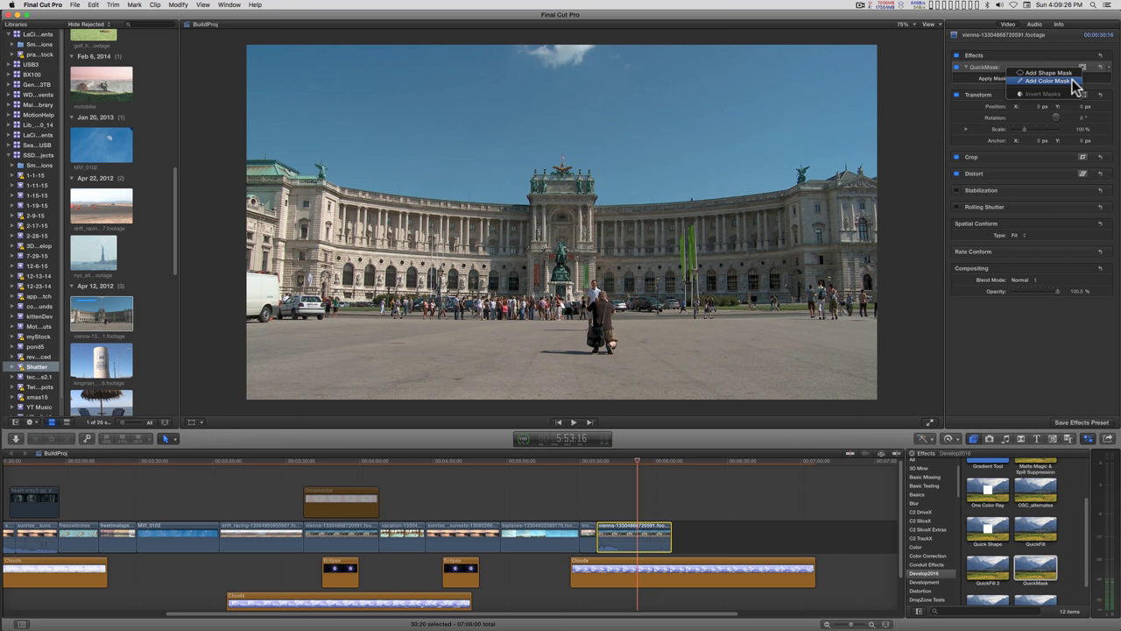
pyautogui.click(1074, 85)
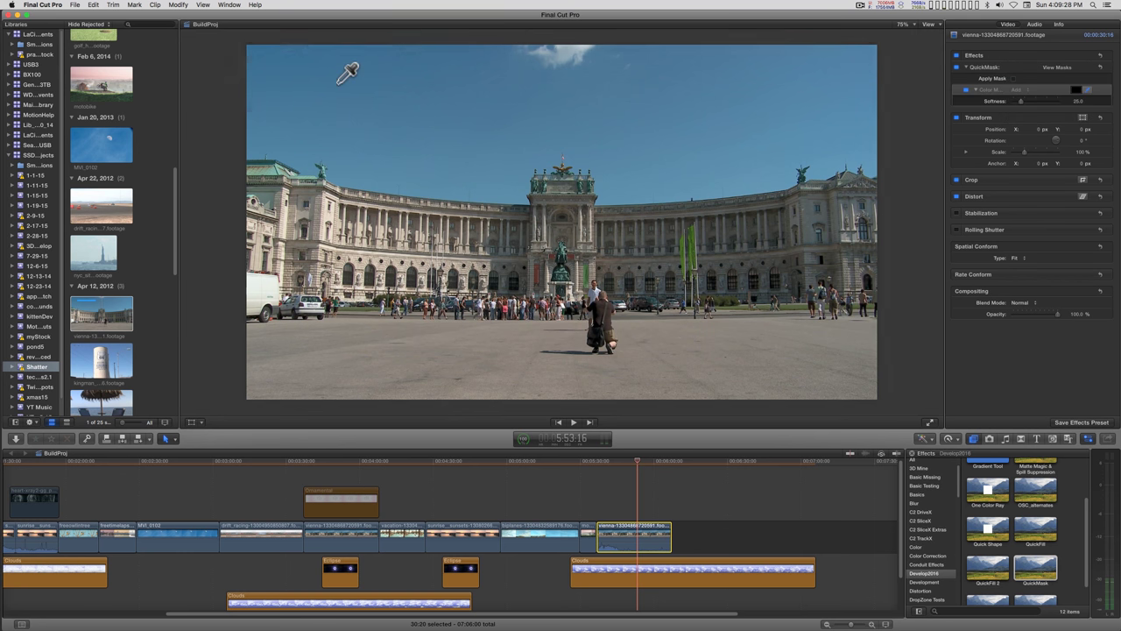
pyautogui.moveTo(337, 80); pyautogui.dragTo(353, 98)
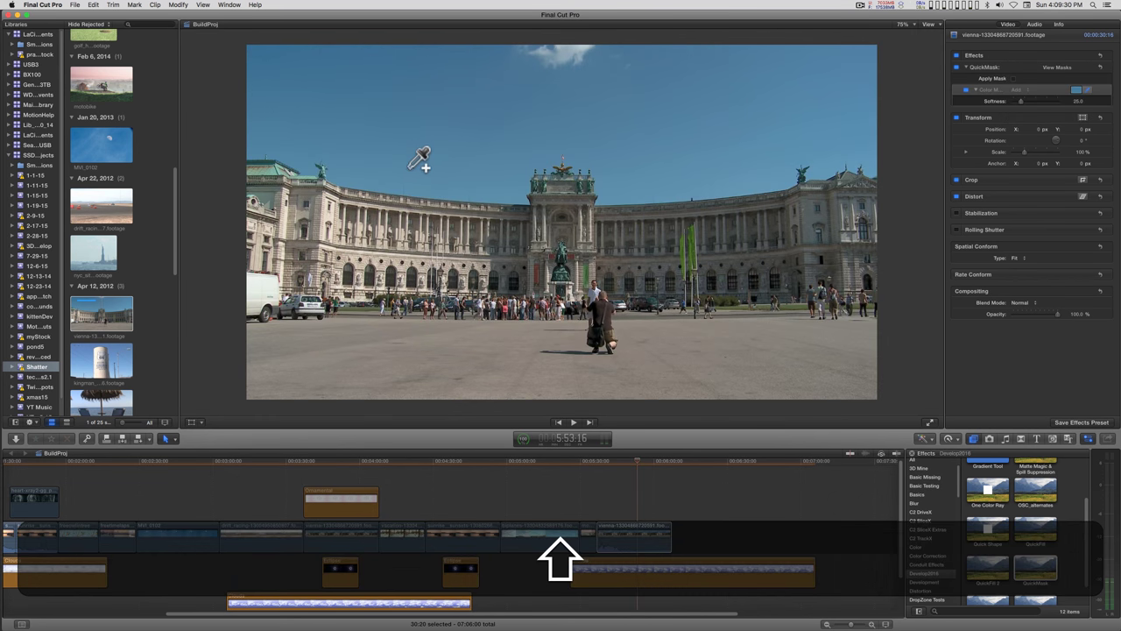
pyautogui.moveTo(768, 140); pyautogui.dragTo(796, 168)
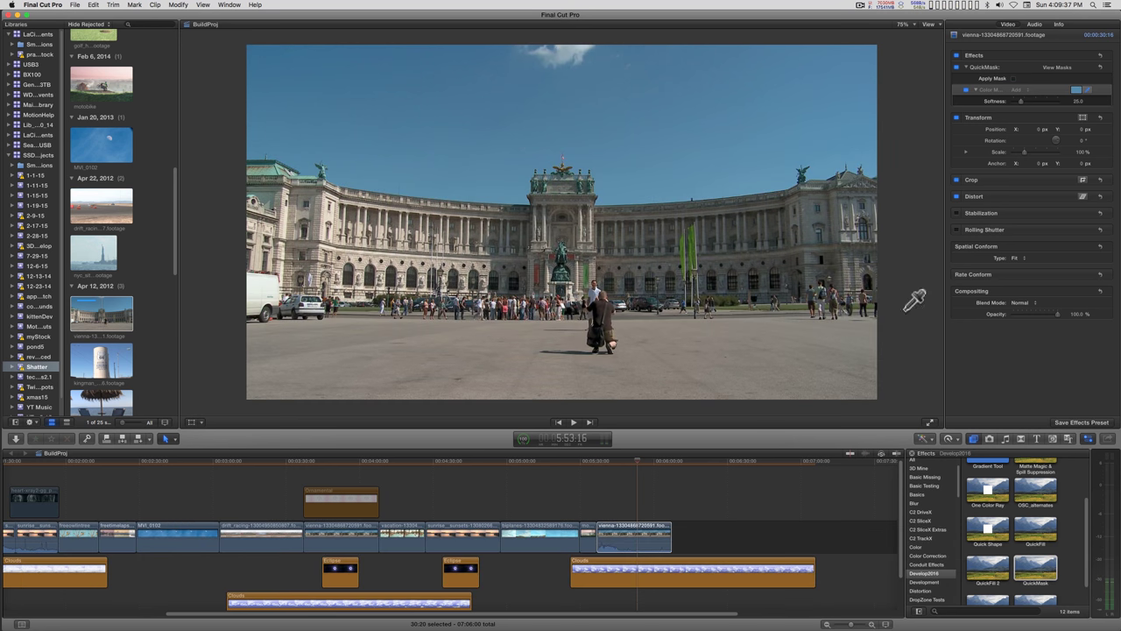
pyautogui.click(634, 462)
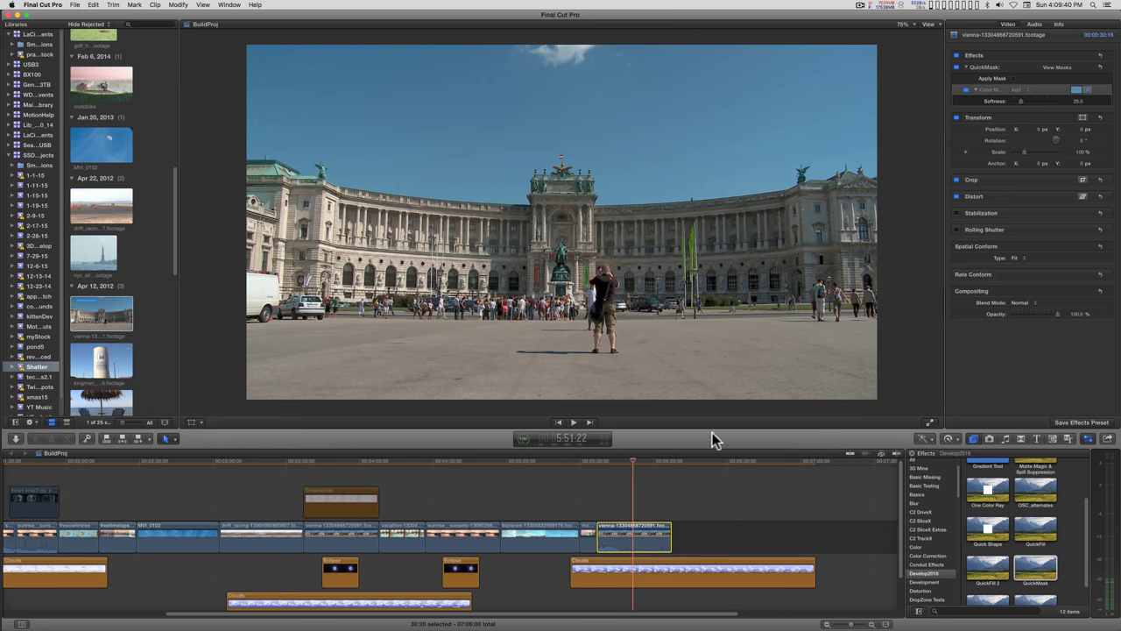
pyautogui.click(1014, 79)
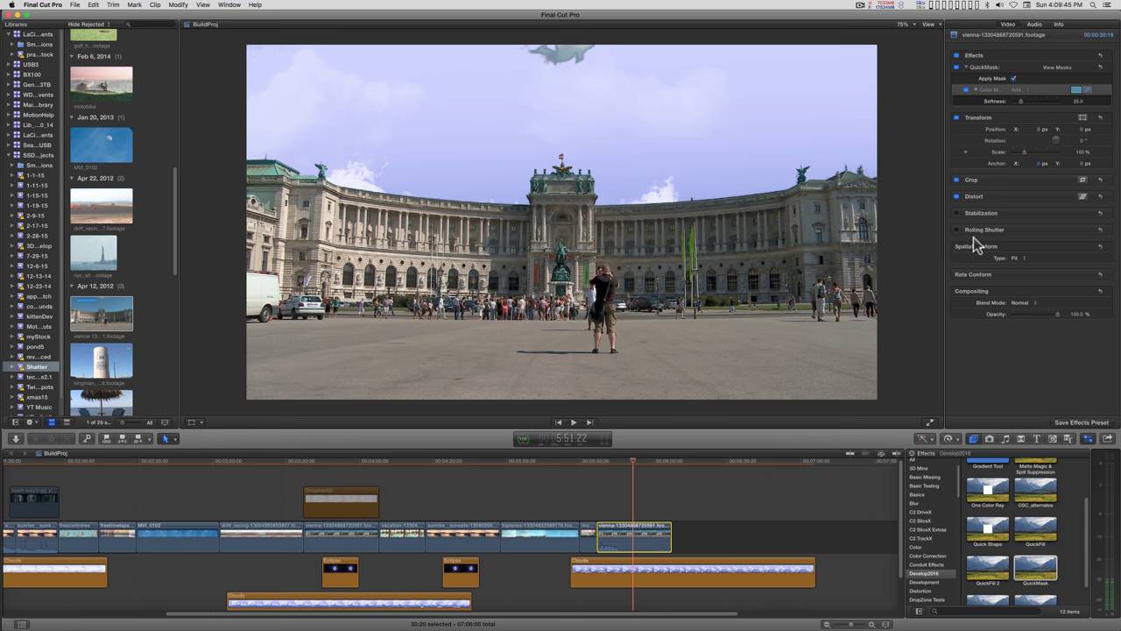
# - Add a QuickMask shape mask at the frame top, listed below the colour mask, with a softened upper edge
pyautogui.click(1086, 67)
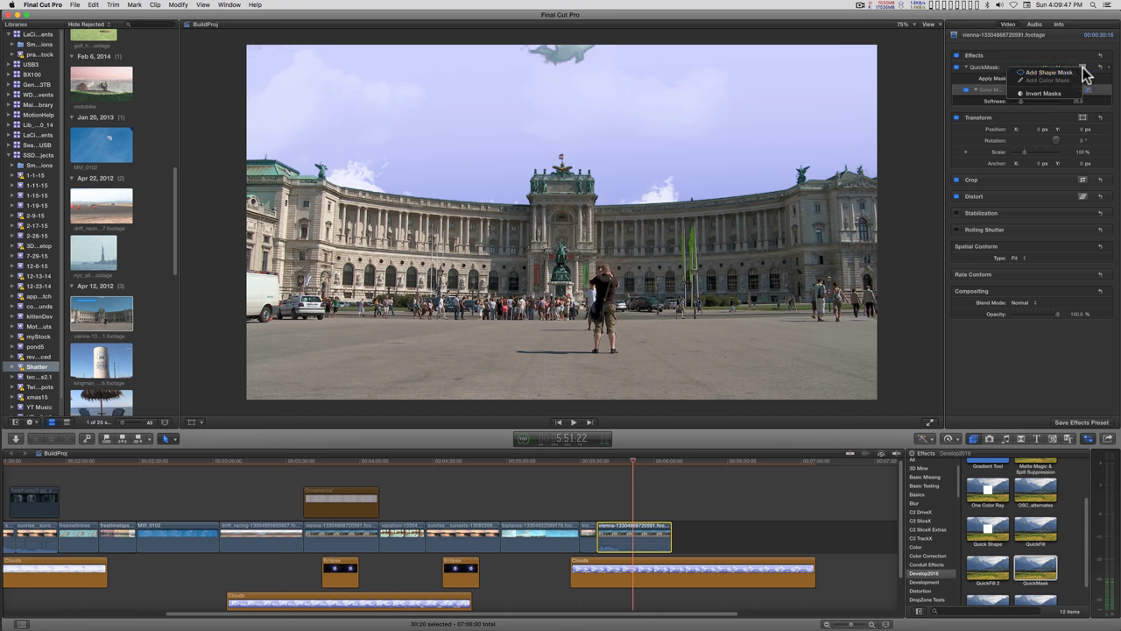
pyautogui.click(1063, 83)
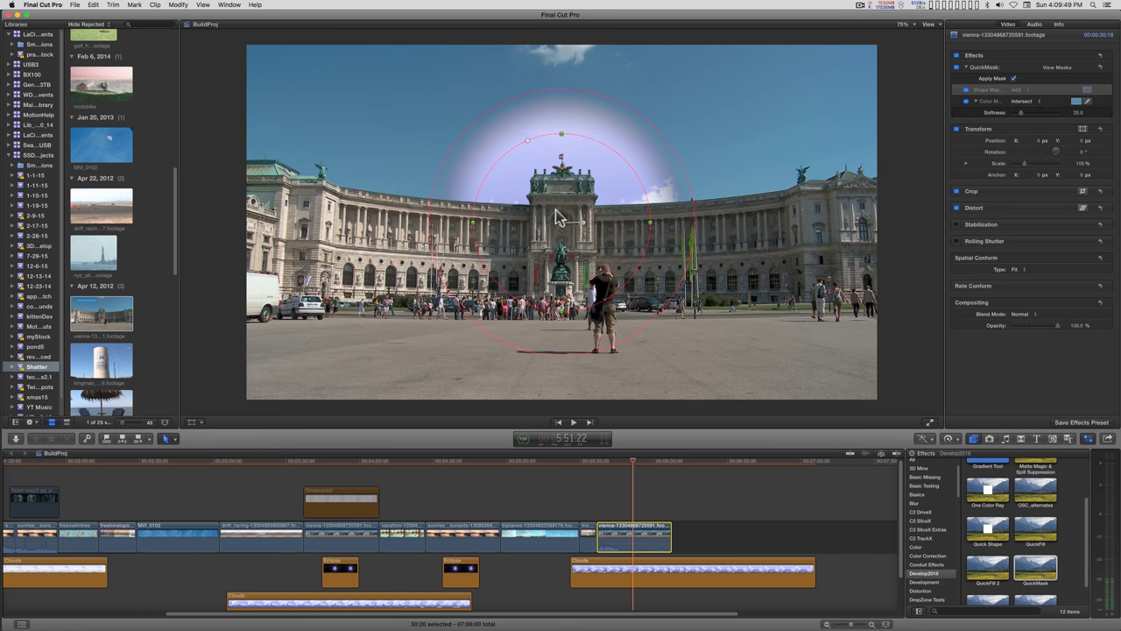
pyautogui.moveTo(561, 223); pyautogui.dragTo(570, 49)
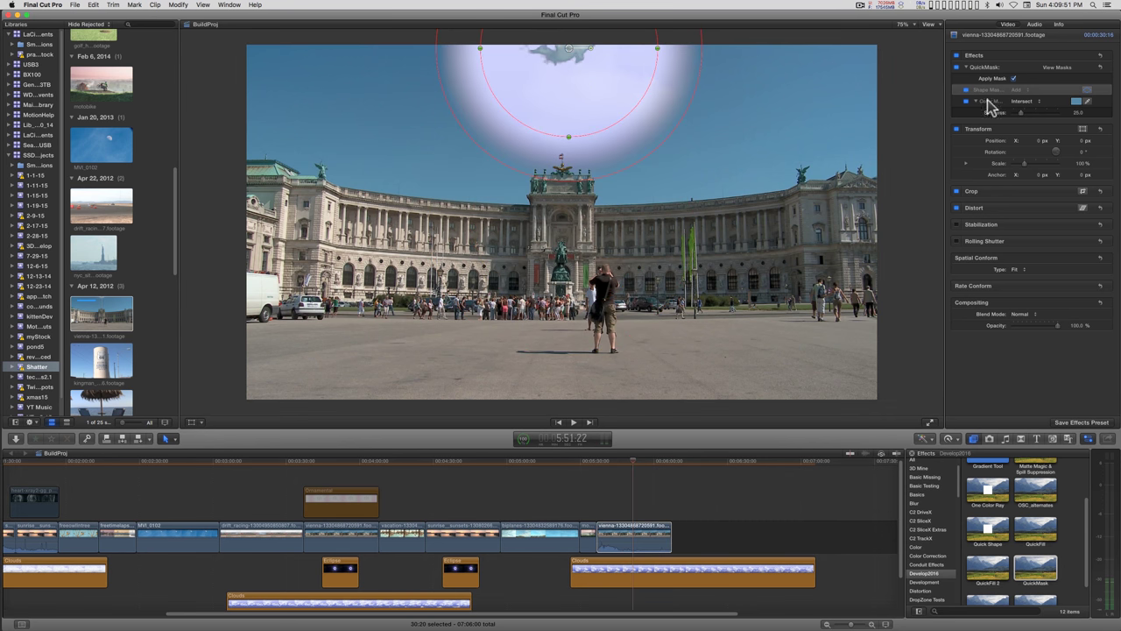
pyautogui.moveTo(989, 103)
pyautogui.mouseDown()
pyautogui.moveTo(989, 88)
pyautogui.moveTo(990, 117)
pyautogui.mouseUp()
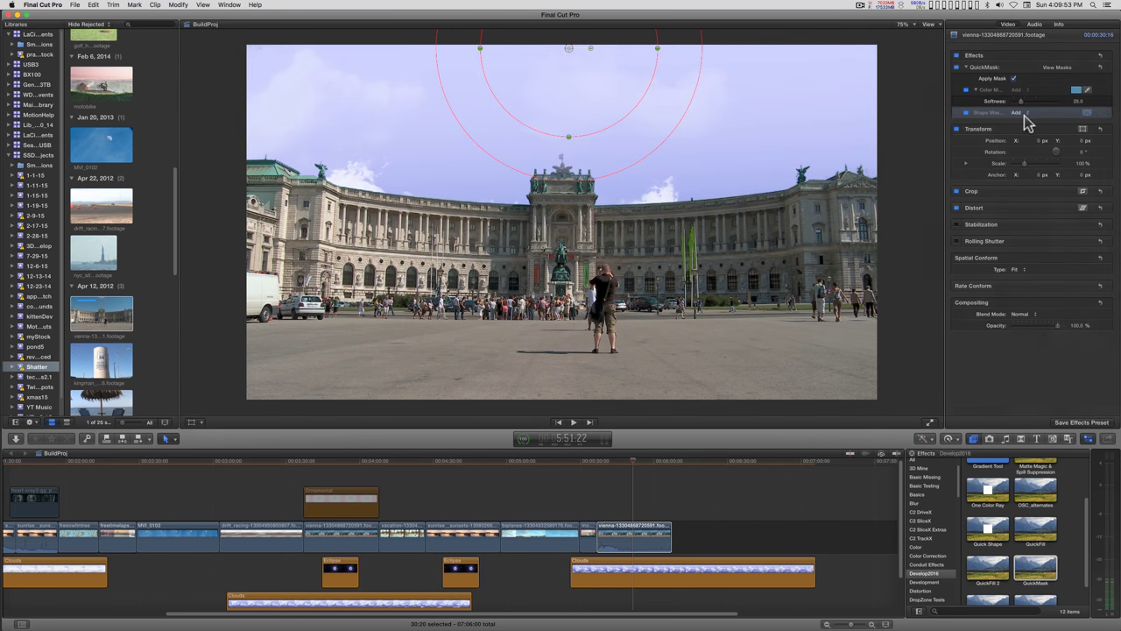
pyautogui.moveTo(567, 133); pyautogui.dragTo(569, 73)
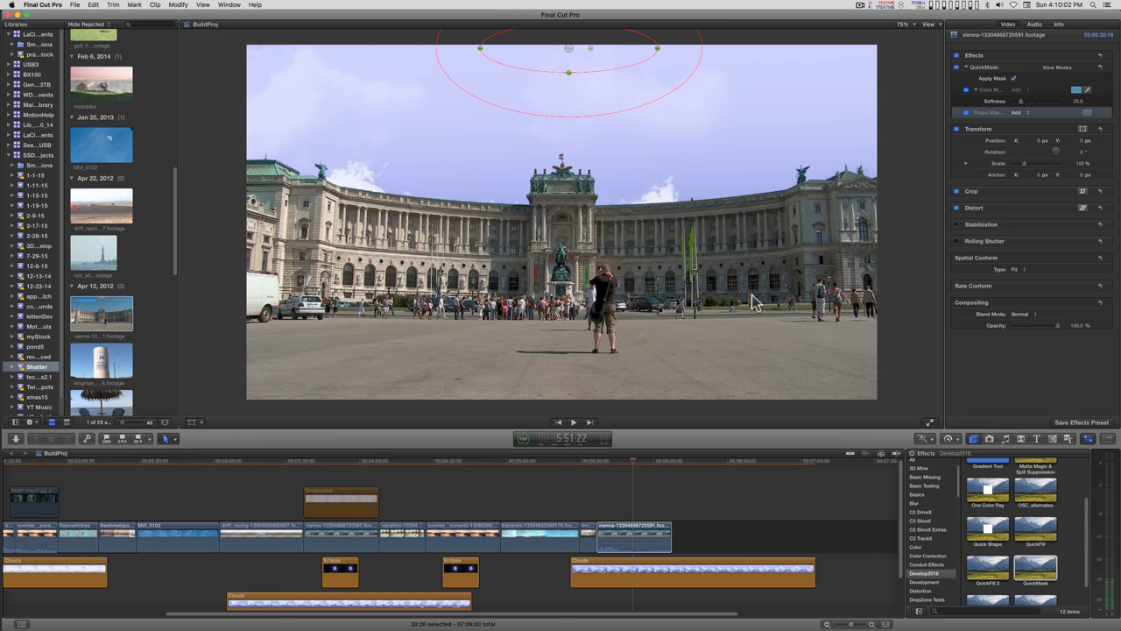
pyautogui.click(624, 535)
pyautogui.moveTo(638, 473); pyautogui.dragTo(663, 469)
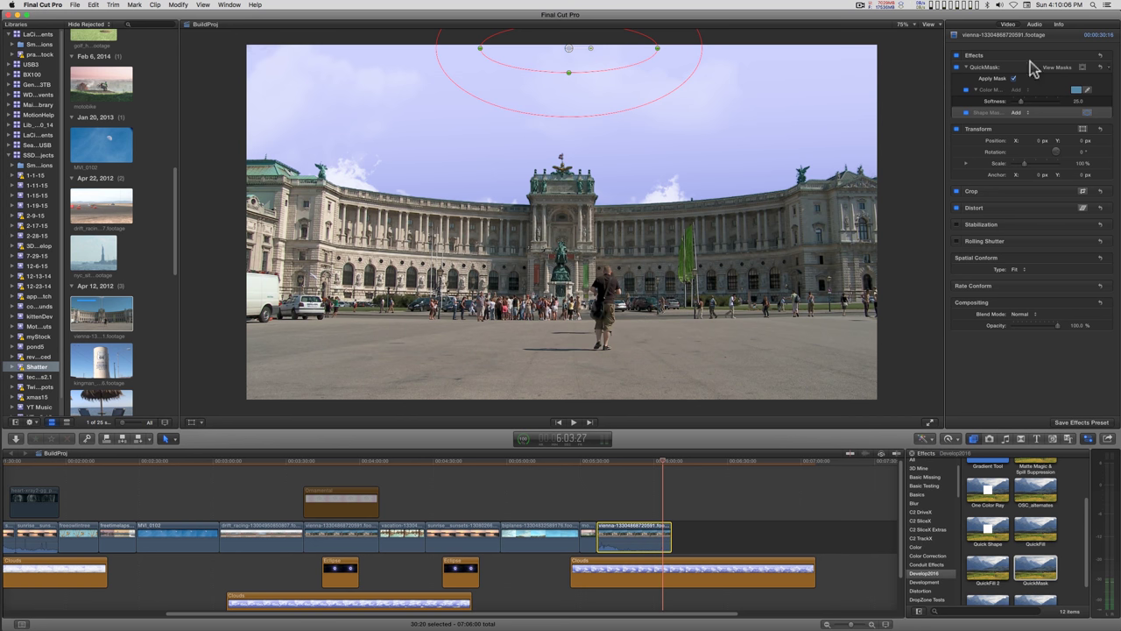
# - Set the Clouds layer's Position Y to 340 and play back the composite
pyautogui.click(650, 573)
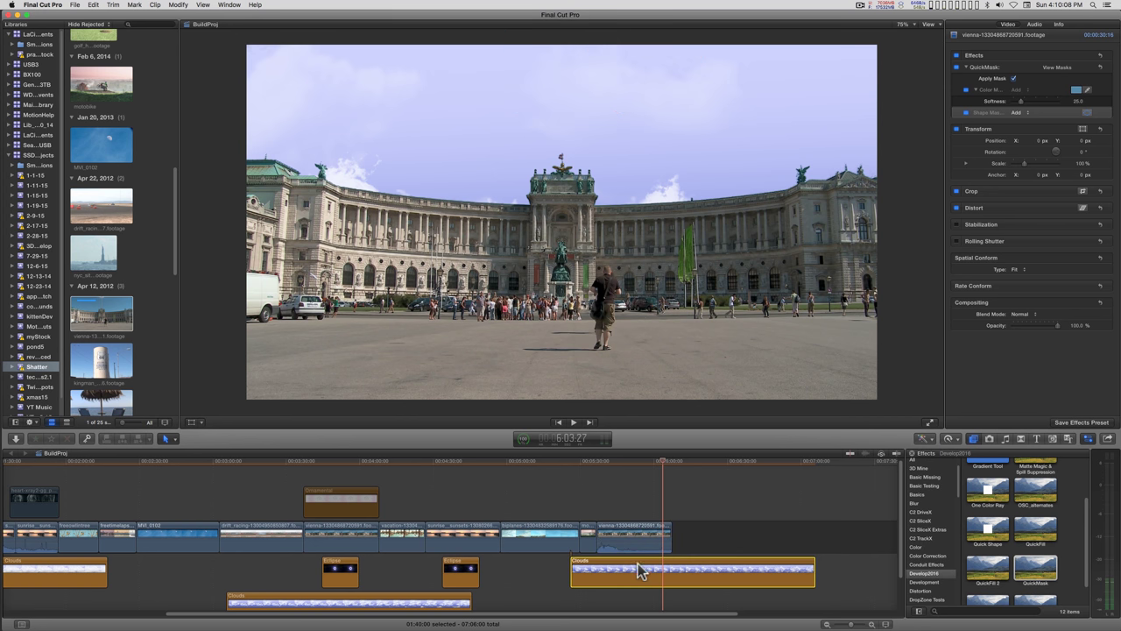
pyautogui.click(1040, 24)
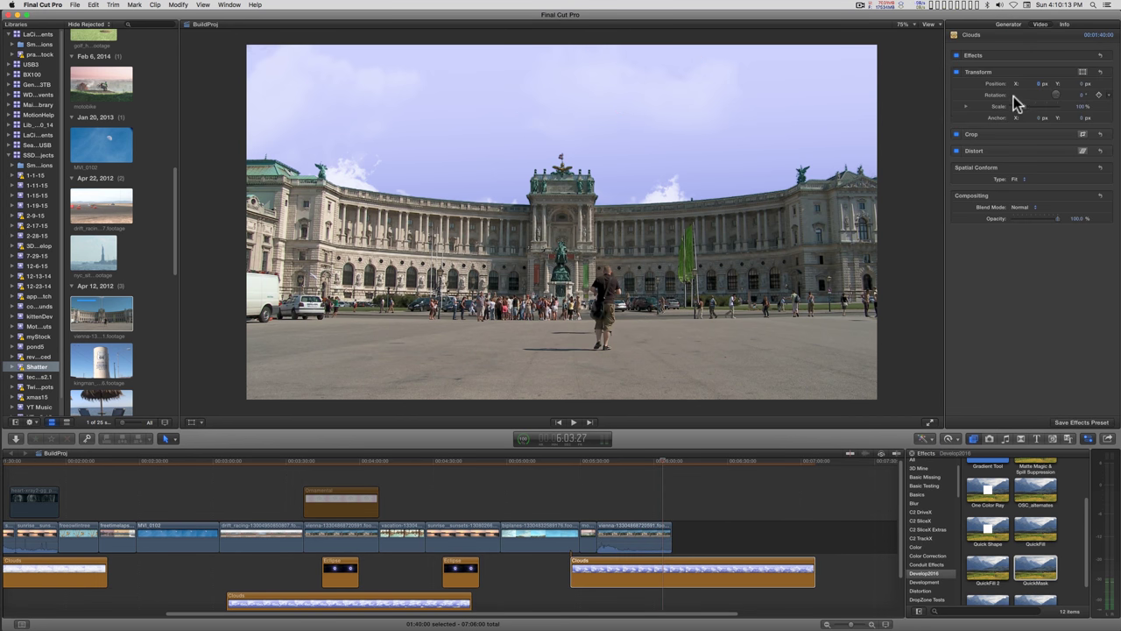
pyautogui.moveTo(1084, 83)
pyautogui.mouseDown()
pyautogui.moveTo(1084, 108)
pyautogui.moveTo(1085, 91)
pyautogui.mouseUp()
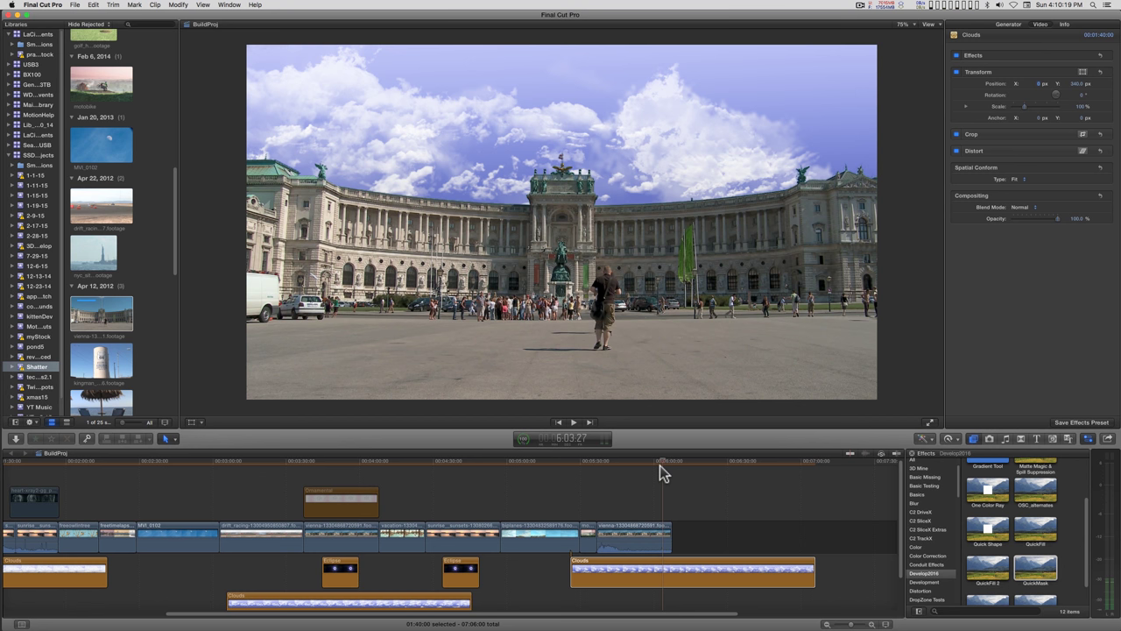
pyautogui.moveTo(660, 460); pyautogui.dragTo(615, 461)
pyautogui.press('space')
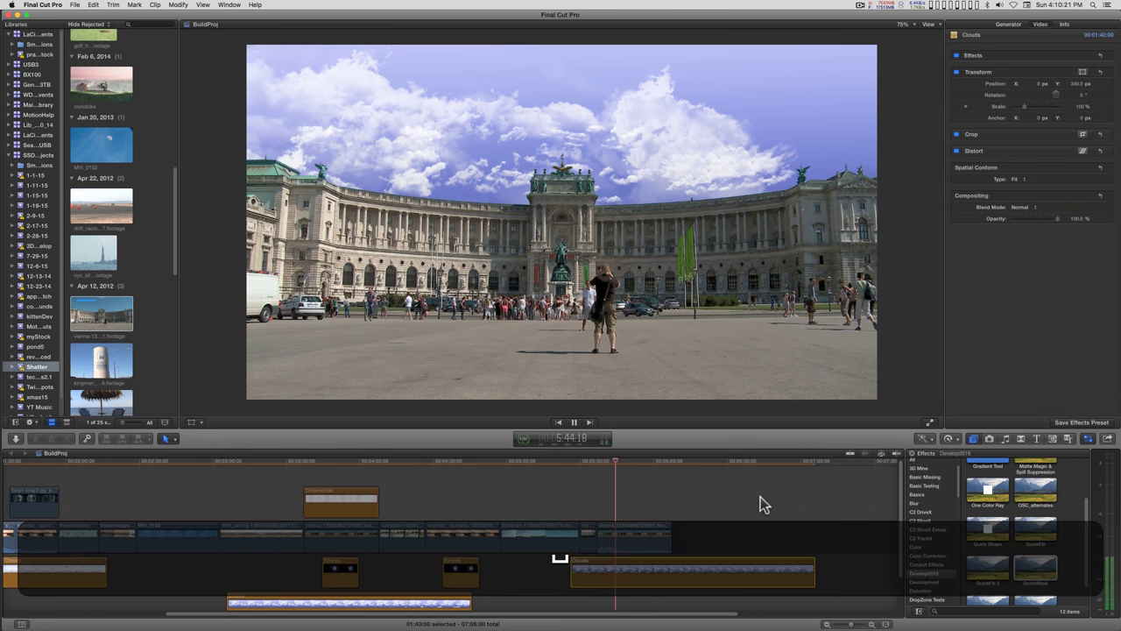
pyautogui.press('space')
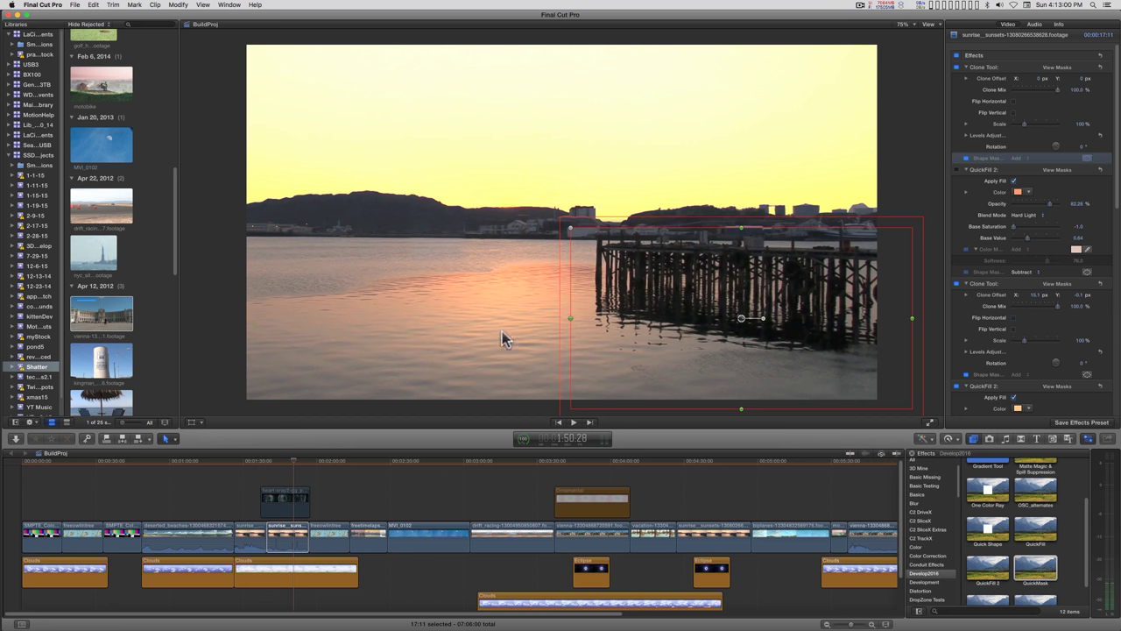
# - Turn on Flip Horizontal in the Clone Tool to hide the pier, then move to the skyline clip
pyautogui.click(1014, 102)
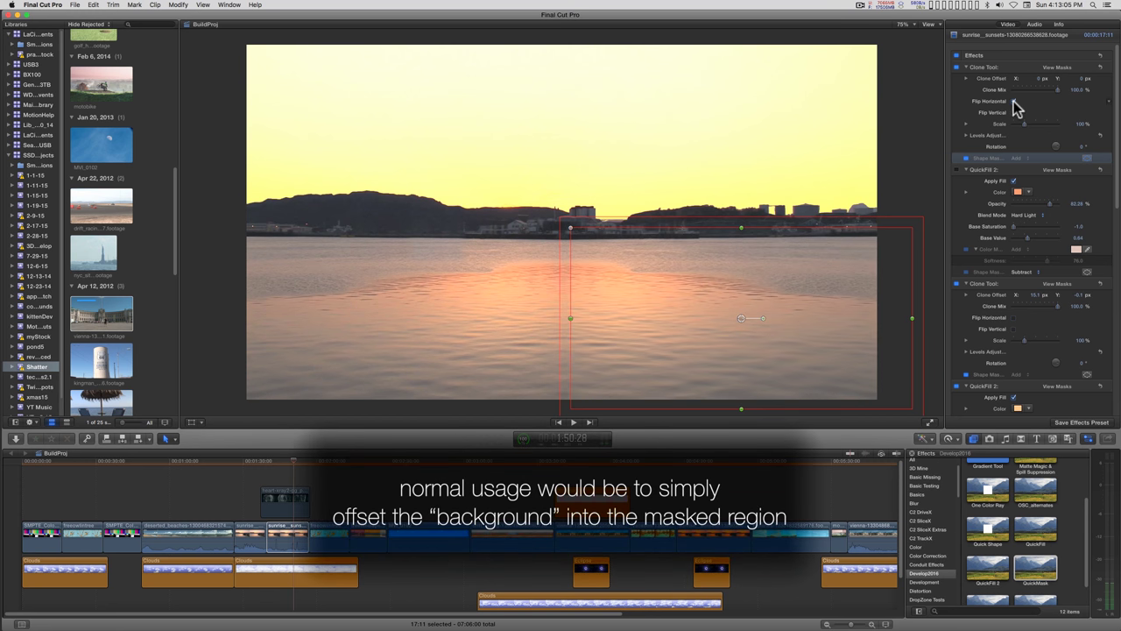
pyautogui.click(285, 462)
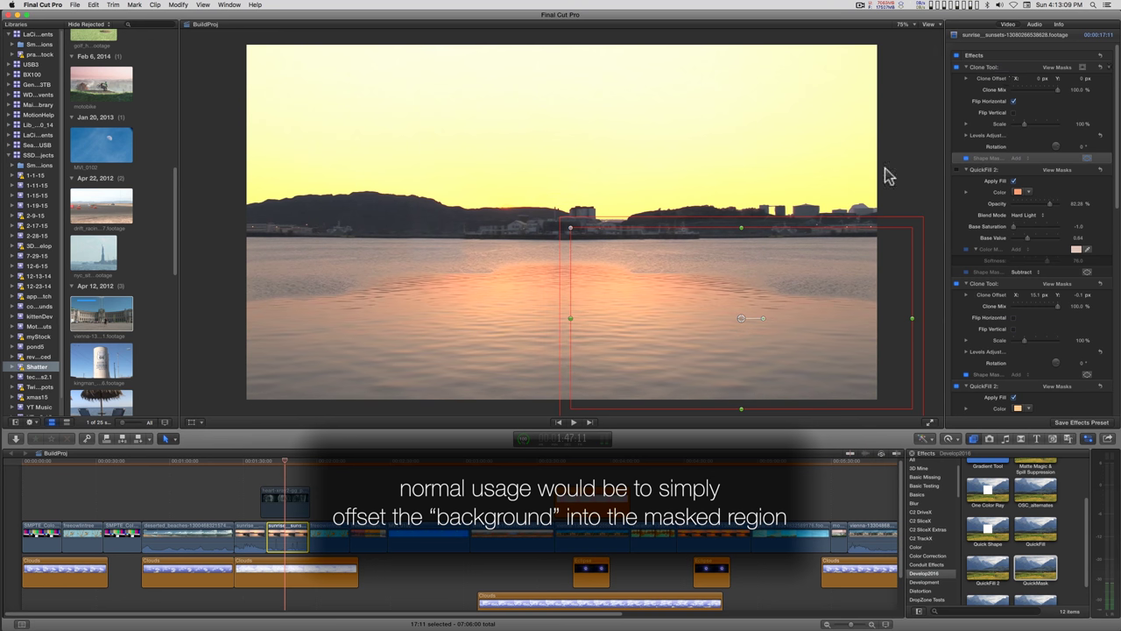
pyautogui.click(314, 519)
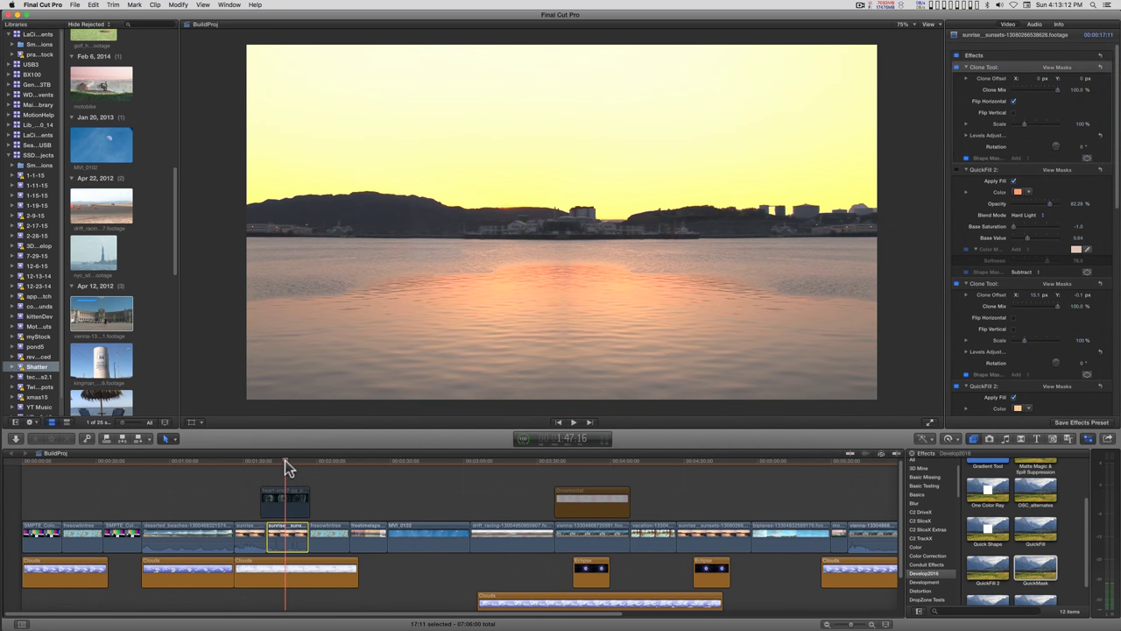
pyautogui.click(379, 459)
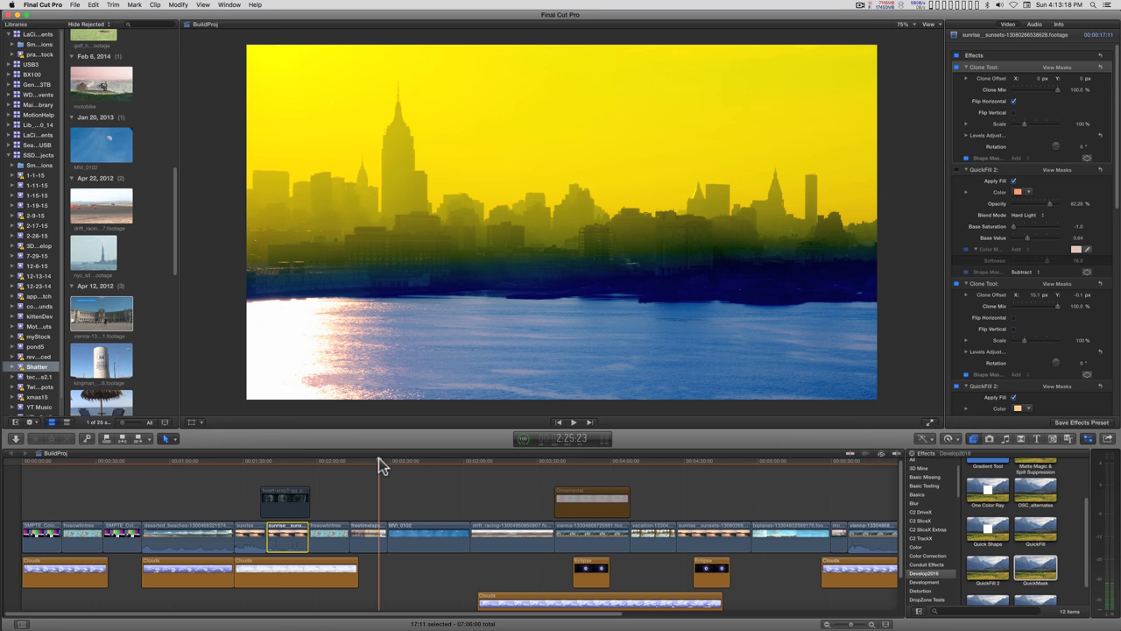
# - Set the skyline clip's Gradient Tool blend mode to Normal
pyautogui.click(379, 531)
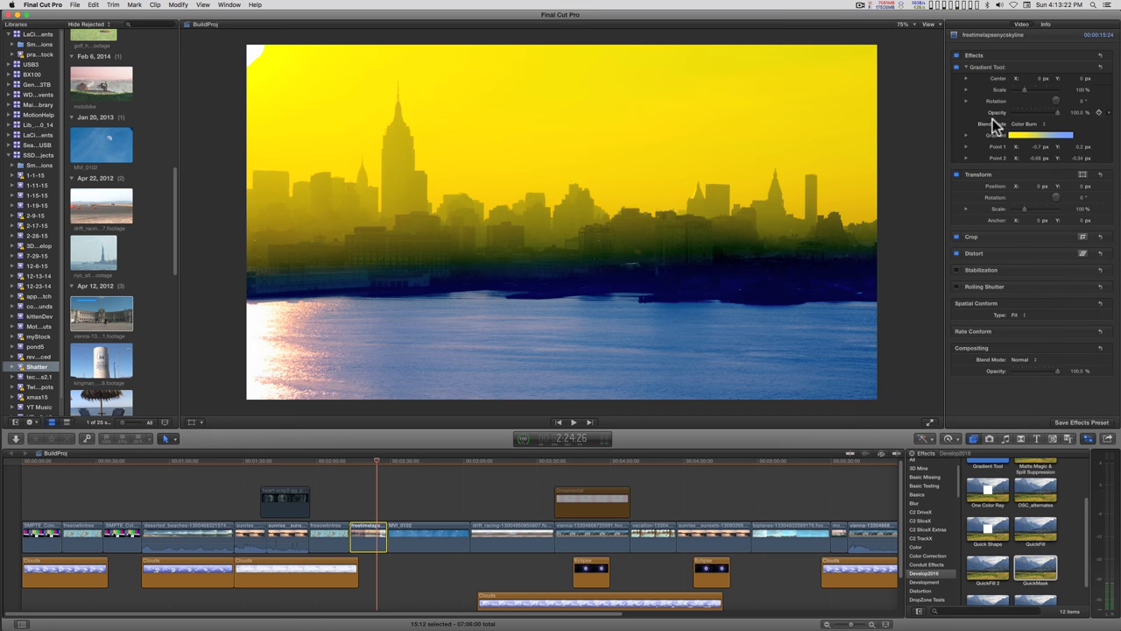
pyautogui.click(1027, 125)
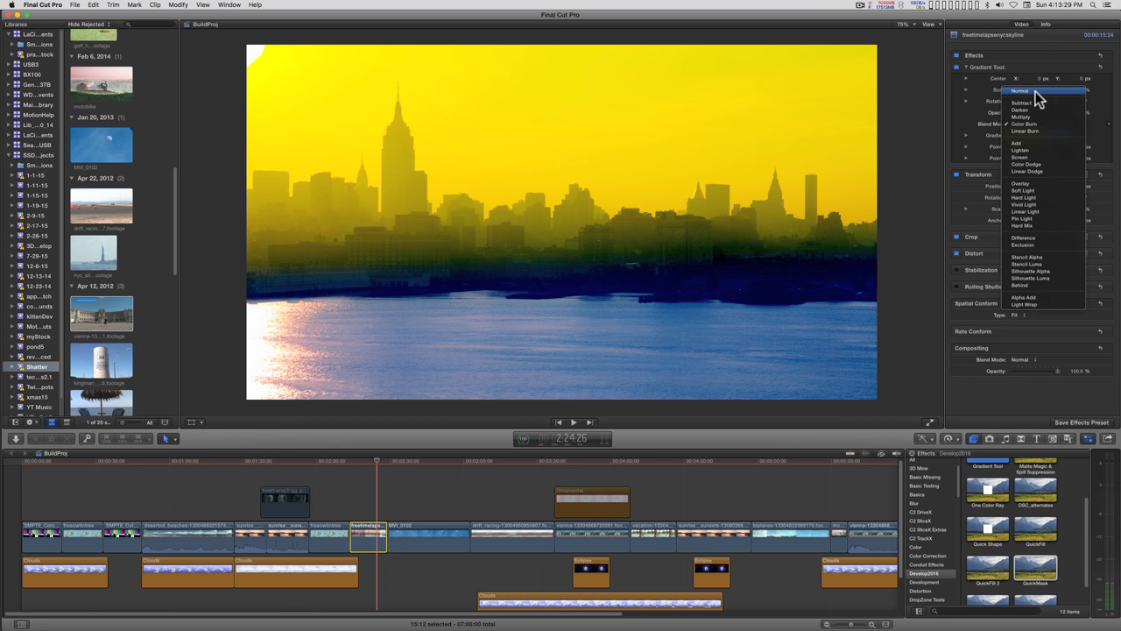
pyautogui.click(1035, 91)
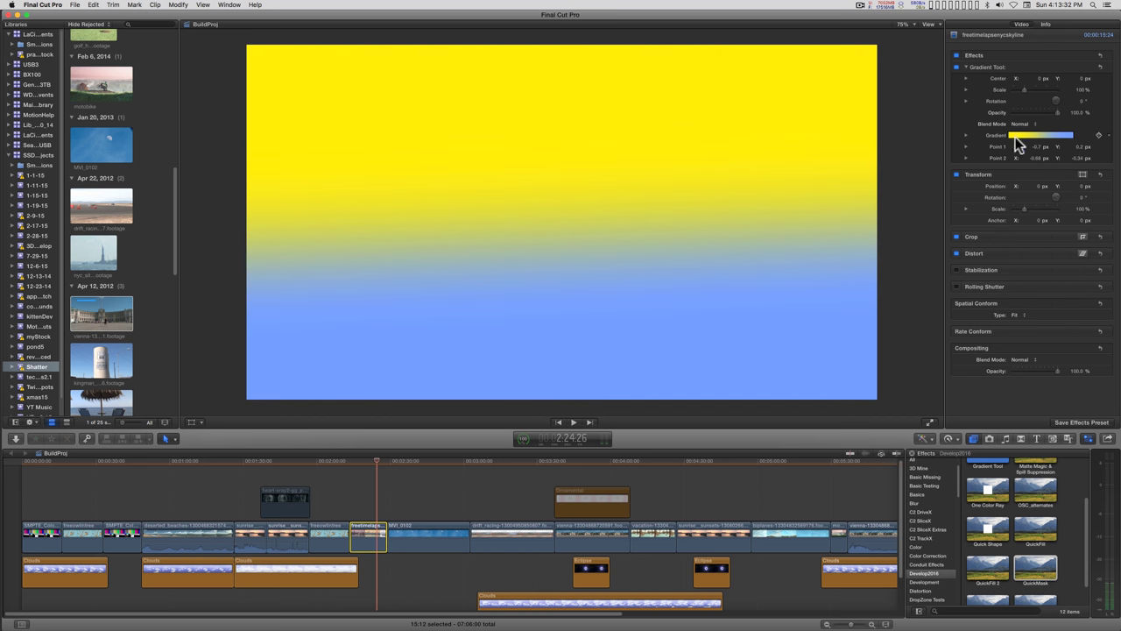
# - Position the gradient points diagonally, yellow at upper left blending to blue at lower right
pyautogui.click(999, 67)
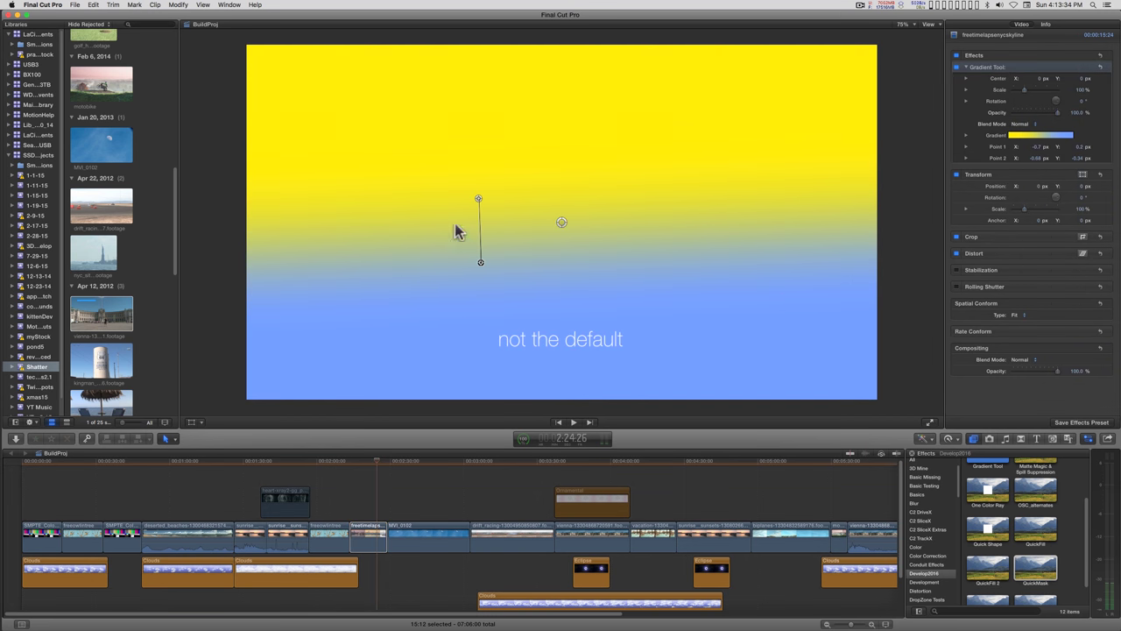
pyautogui.moveTo(479, 197); pyautogui.dragTo(406, 150)
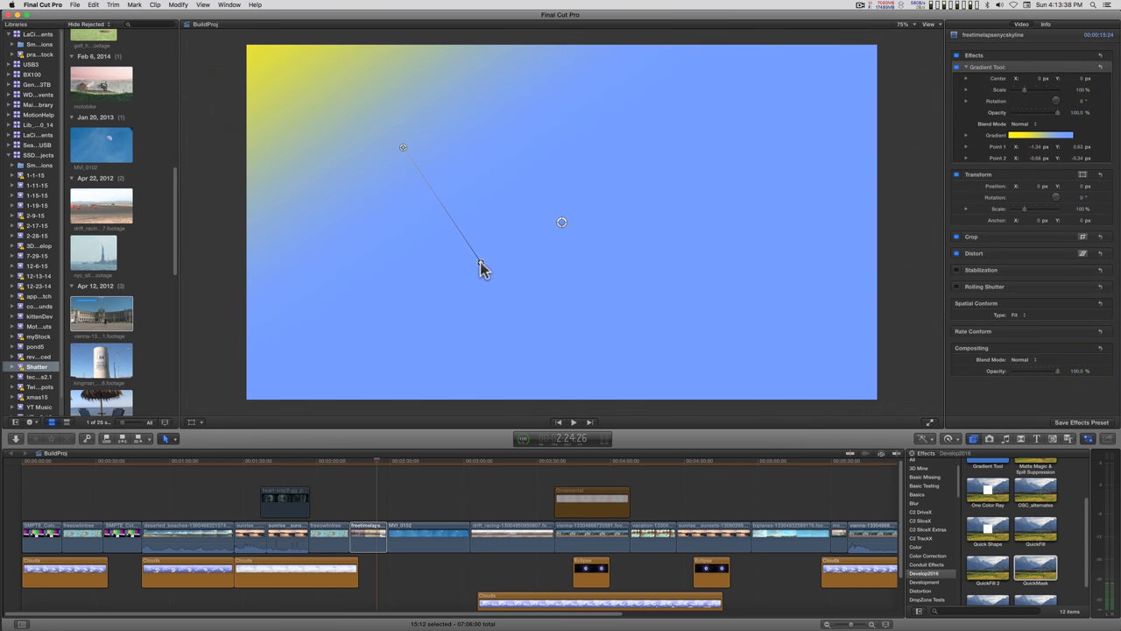
pyautogui.moveTo(483, 262); pyautogui.dragTo(721, 299)
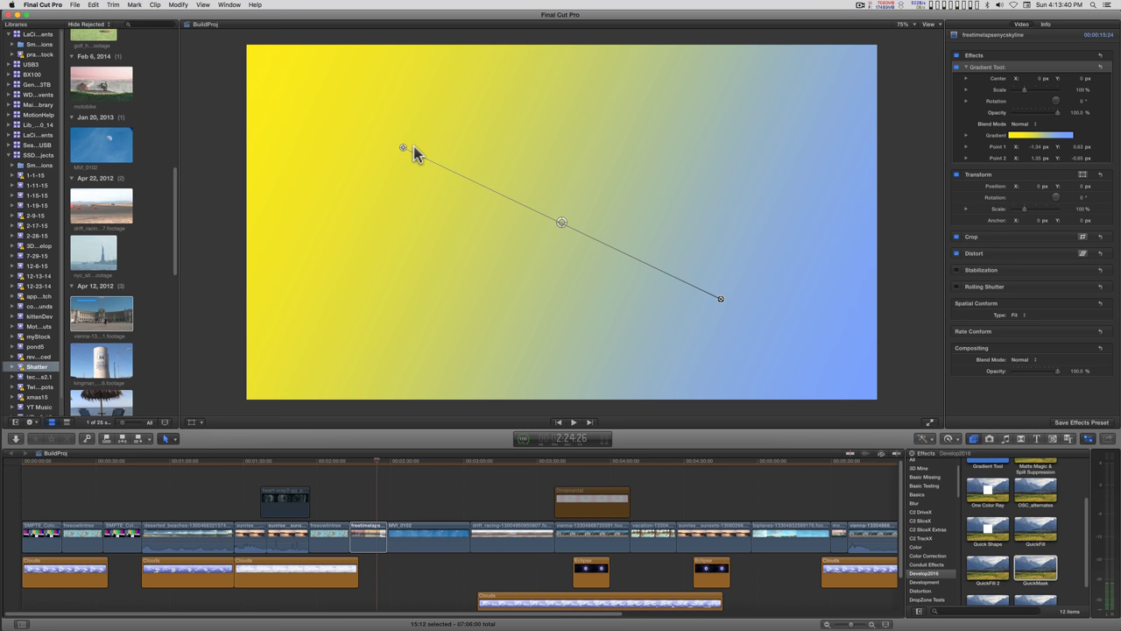
pyautogui.moveTo(400, 152); pyautogui.dragTo(454, 151)
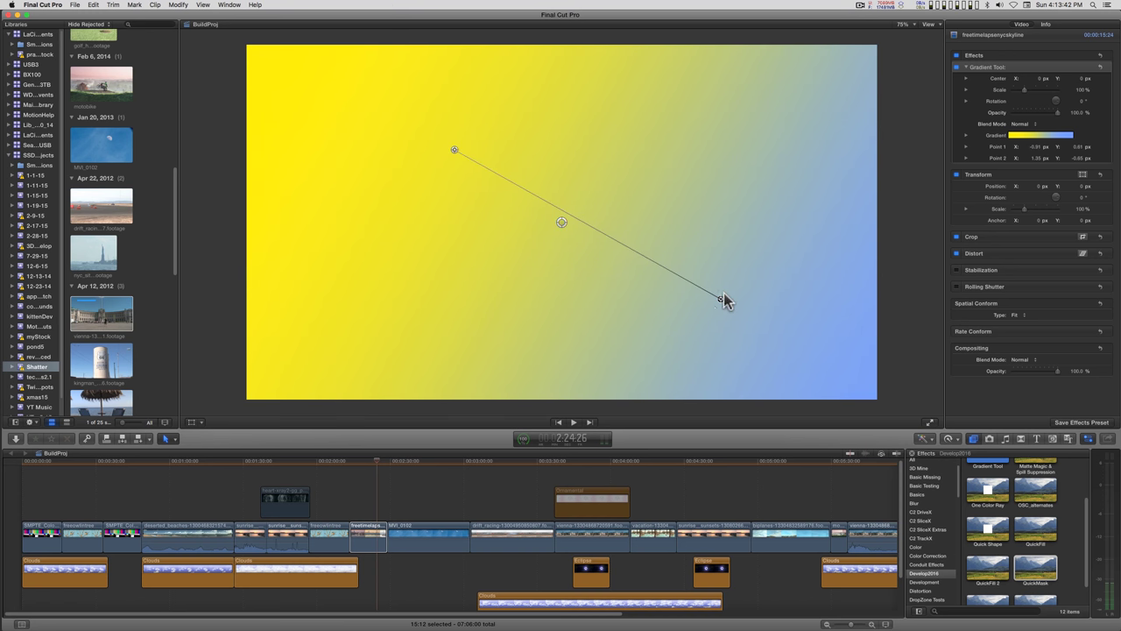
pyautogui.moveTo(721, 299); pyautogui.dragTo(668, 302)
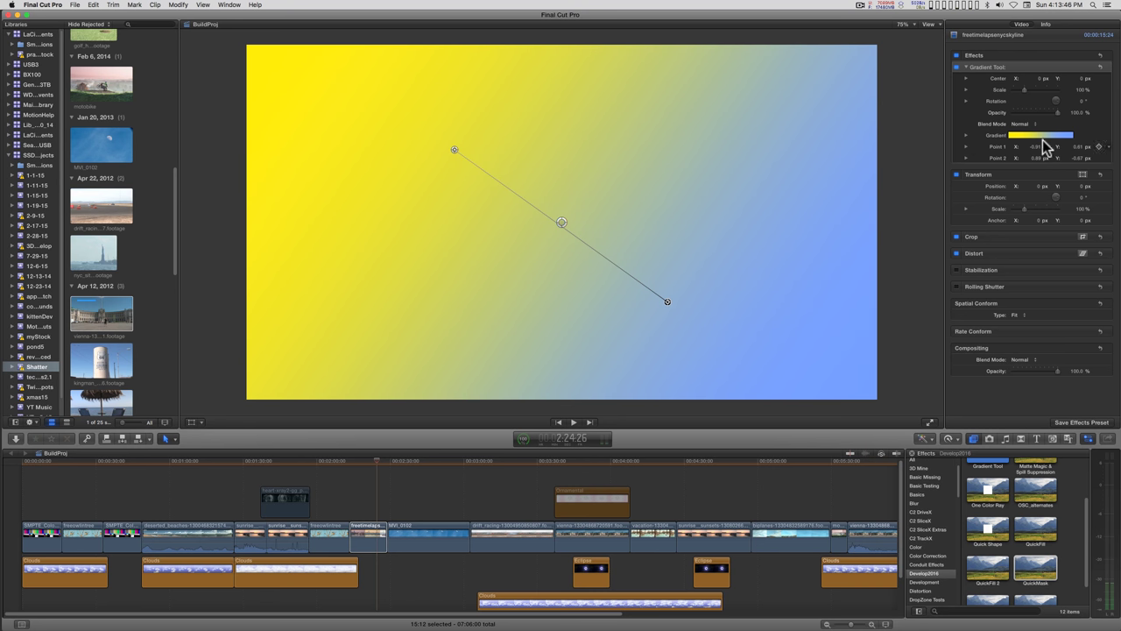
# - Add a green colour stop in the middle of the gradient
pyautogui.click(966, 135)
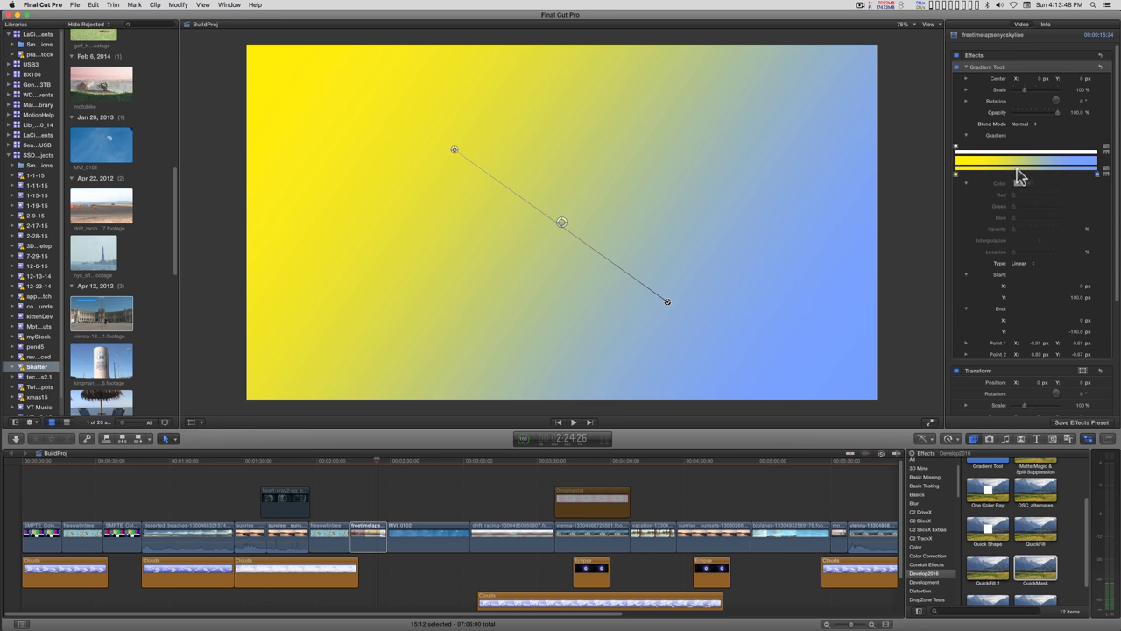
pyautogui.click(1019, 169)
pyautogui.click(1018, 182)
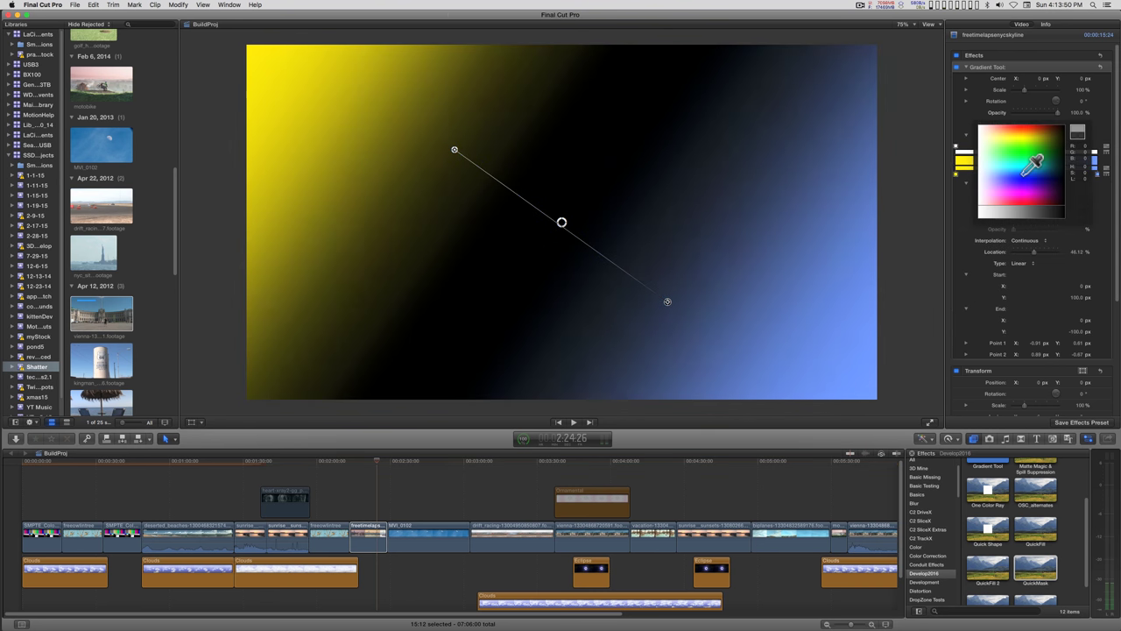
pyautogui.moveTo(1039, 158); pyautogui.dragTo(1034, 143)
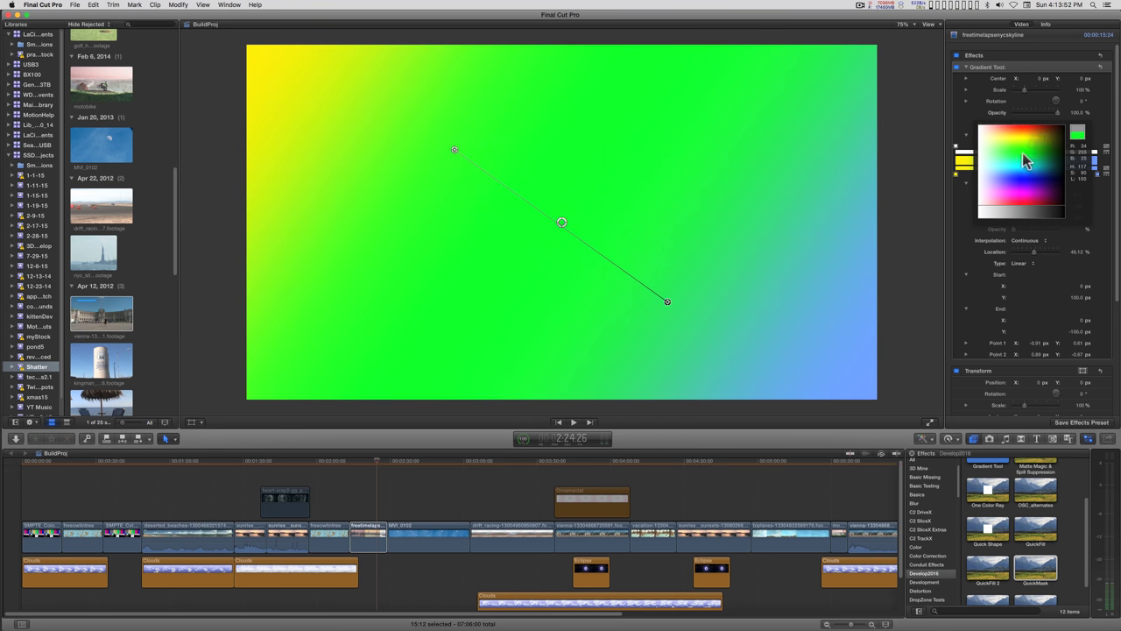
pyautogui.click(966, 180)
# - Drag the yellow and blue stops inward and shift the start point so yellow covers more
pyautogui.click(957, 174)
pyautogui.moveTo(957, 176); pyautogui.dragTo(984, 175)
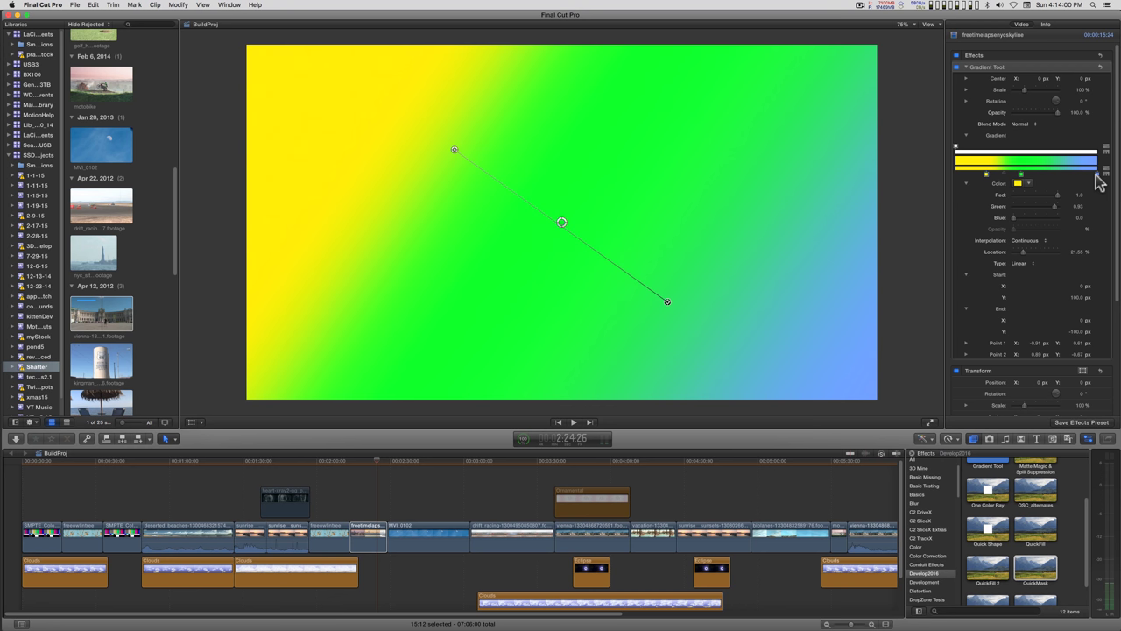
pyautogui.moveTo(1097, 174); pyautogui.dragTo(1056, 175)
pyautogui.moveTo(452, 149); pyautogui.dragTo(492, 165)
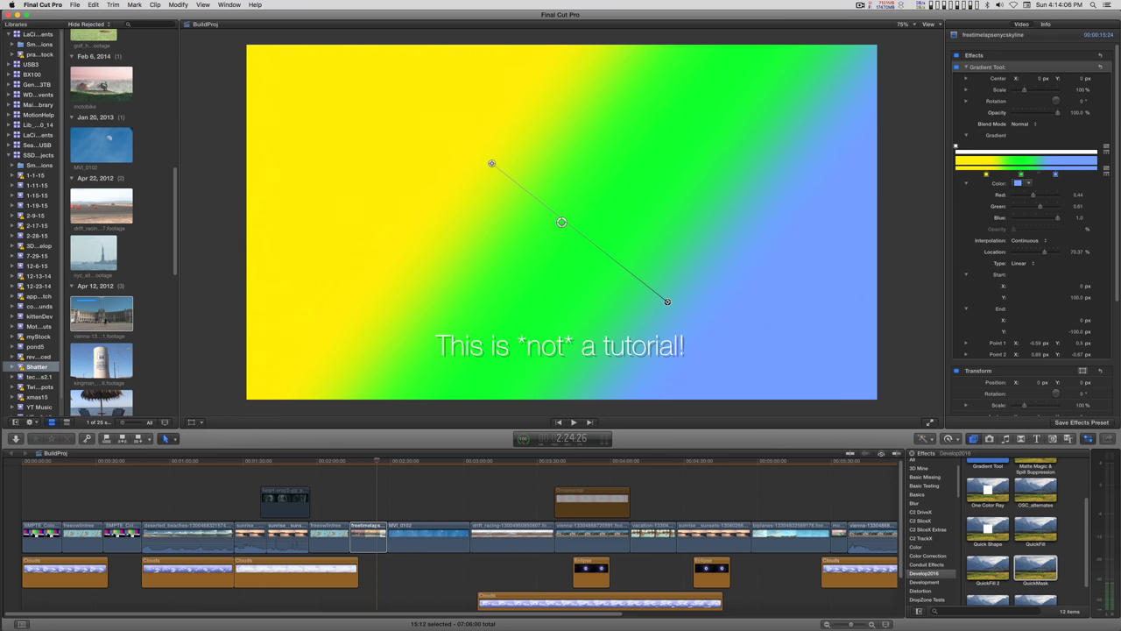
# - Try Color Burn, then settle on Overlay as the gradient's blend mode
pyautogui.click(1022, 124)
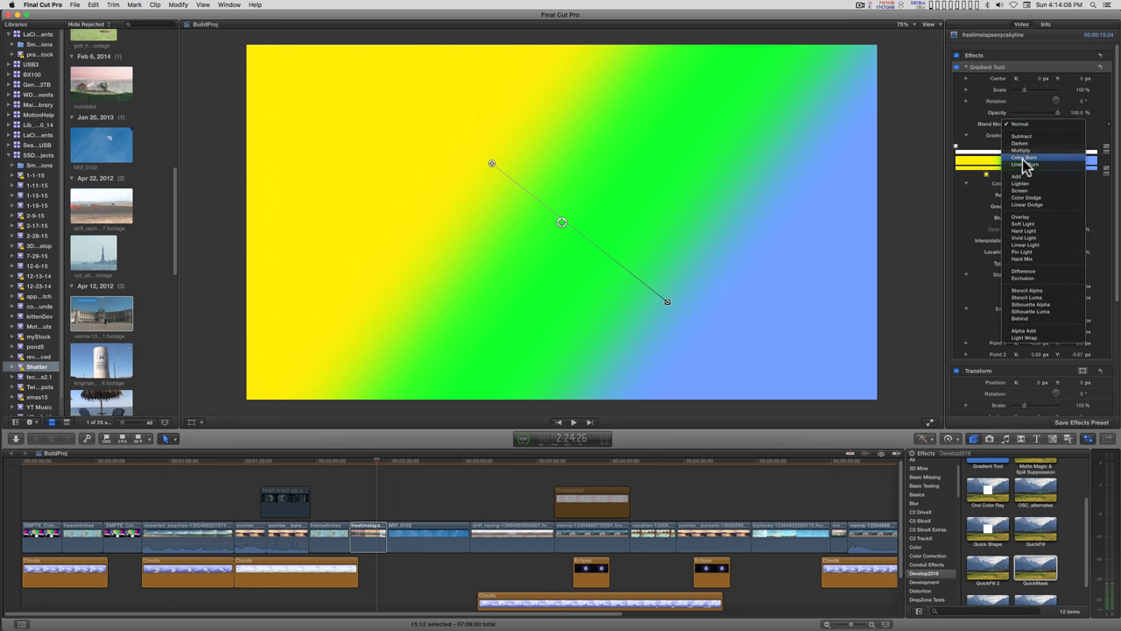
pyautogui.click(1024, 156)
pyautogui.moveTo(491, 163); pyautogui.dragTo(542, 130)
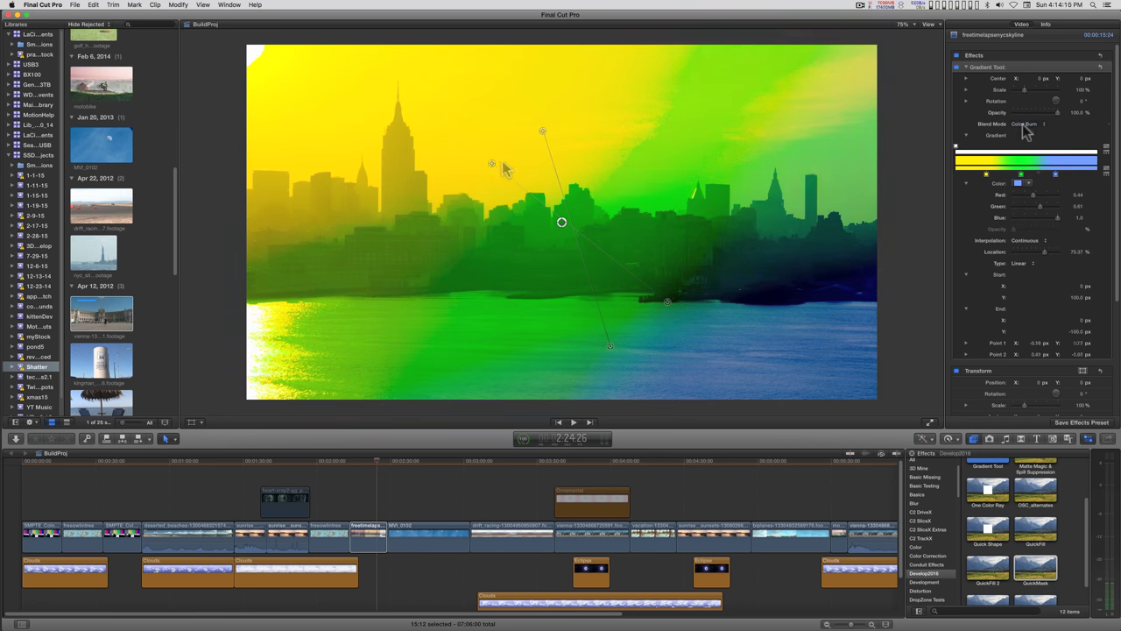
pyautogui.click(1021, 123)
pyautogui.click(1023, 184)
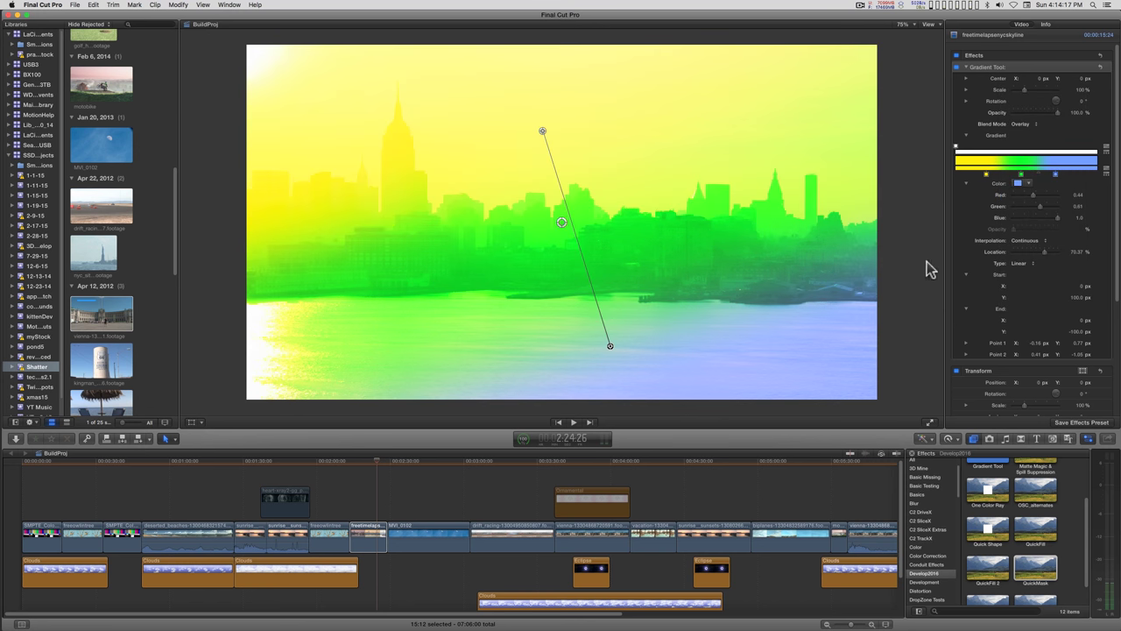
# - Angle the gradient handles so it runs vertically from yellow sky to green skyline
pyautogui.moveTo(540, 130); pyautogui.dragTo(491, 90)
pyautogui.moveTo(611, 345); pyautogui.dragTo(563, 400)
pyautogui.moveTo(492, 91); pyautogui.dragTo(567, 82)
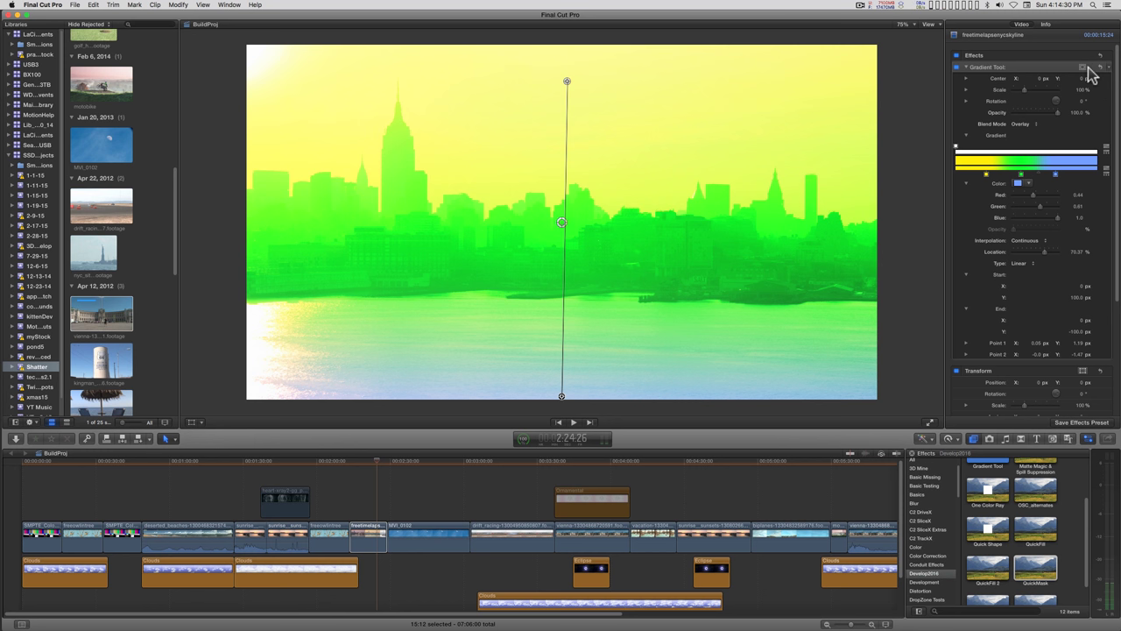
# - Add a colour mask to the Gradient Tool, sampling several areas of the sky
pyautogui.click(1085, 68)
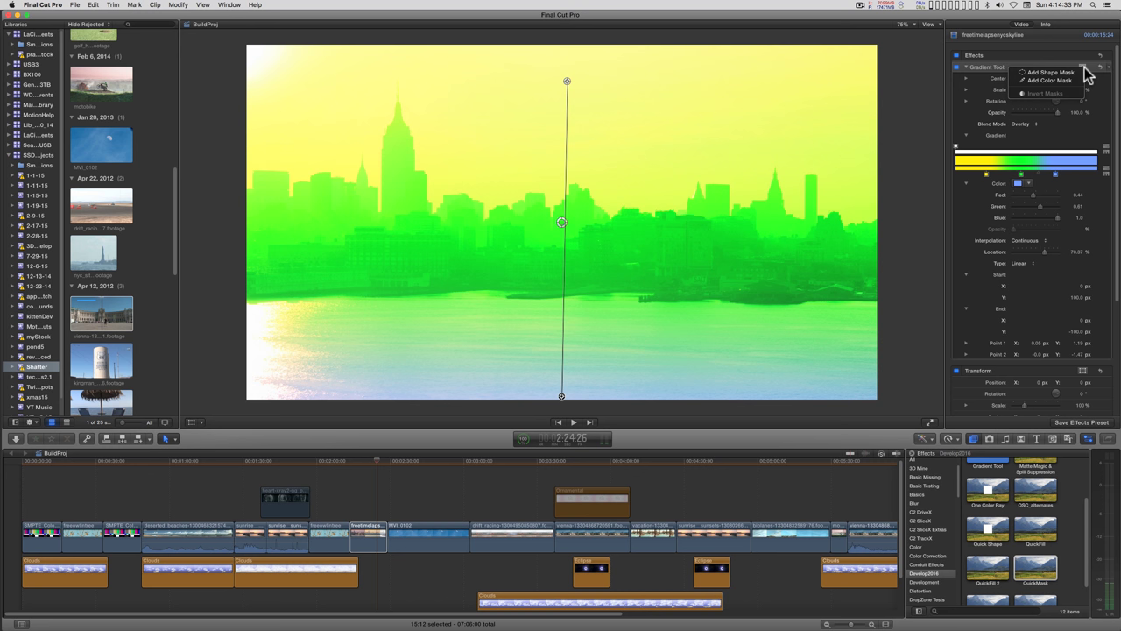
pyautogui.click(1055, 80)
pyautogui.moveTo(655, 73); pyautogui.dragTo(671, 103)
pyautogui.moveTo(668, 167); pyautogui.dragTo(673, 177)
pyautogui.moveTo(864, 188); pyautogui.dragTo(866, 203)
pyautogui.click(605, 155)
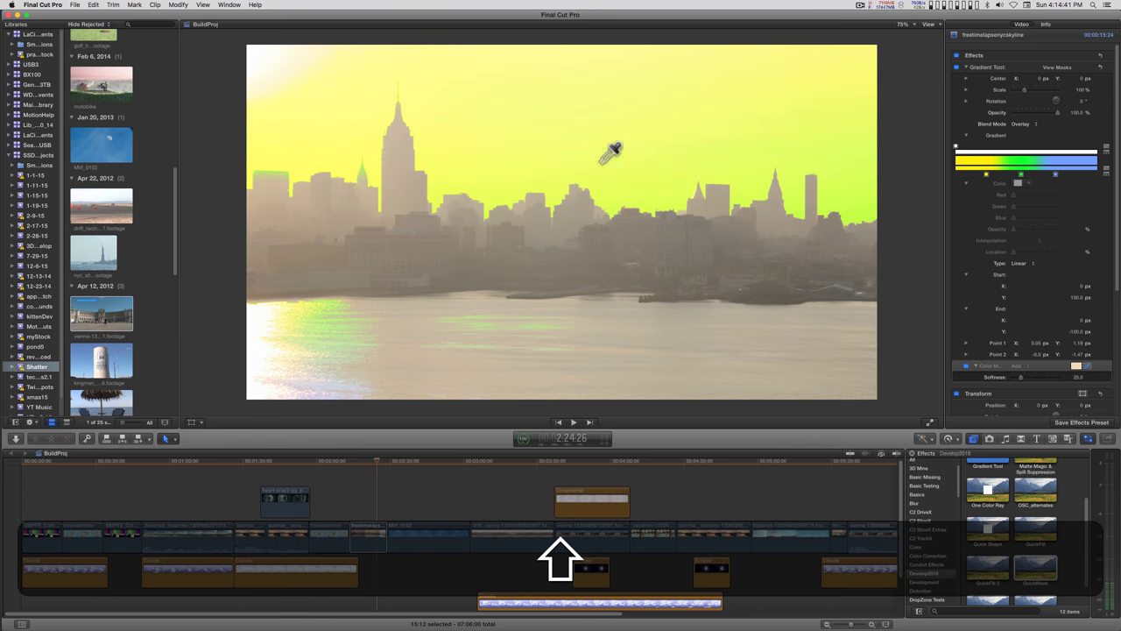
pyautogui.click(306, 103)
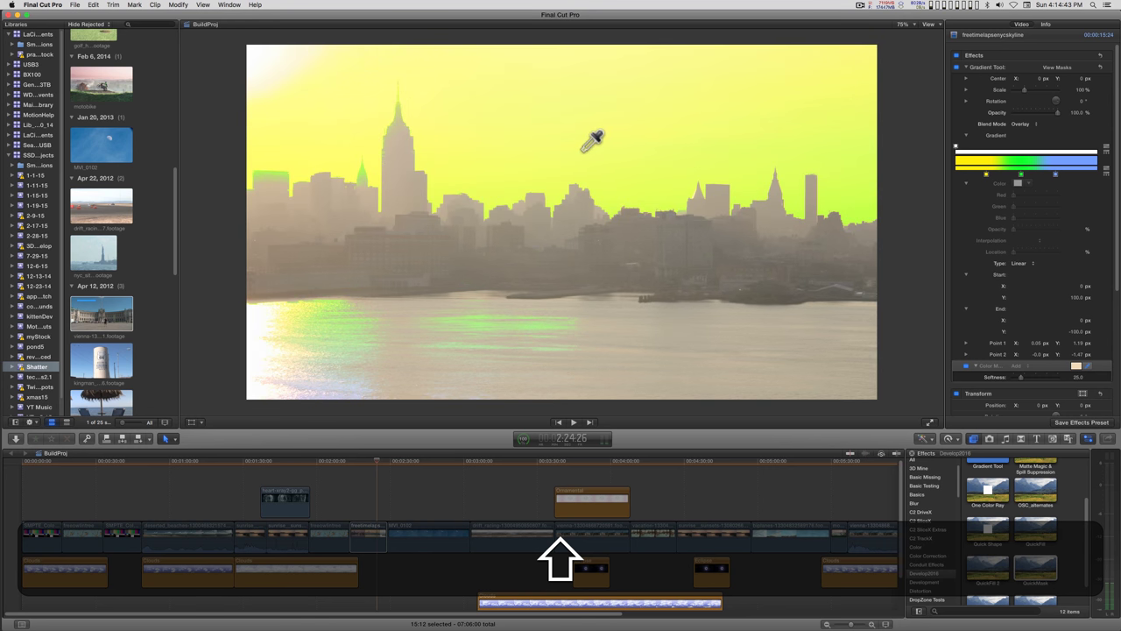
# - Invert the Gradient Tool's colour mask
pyautogui.click(1083, 68)
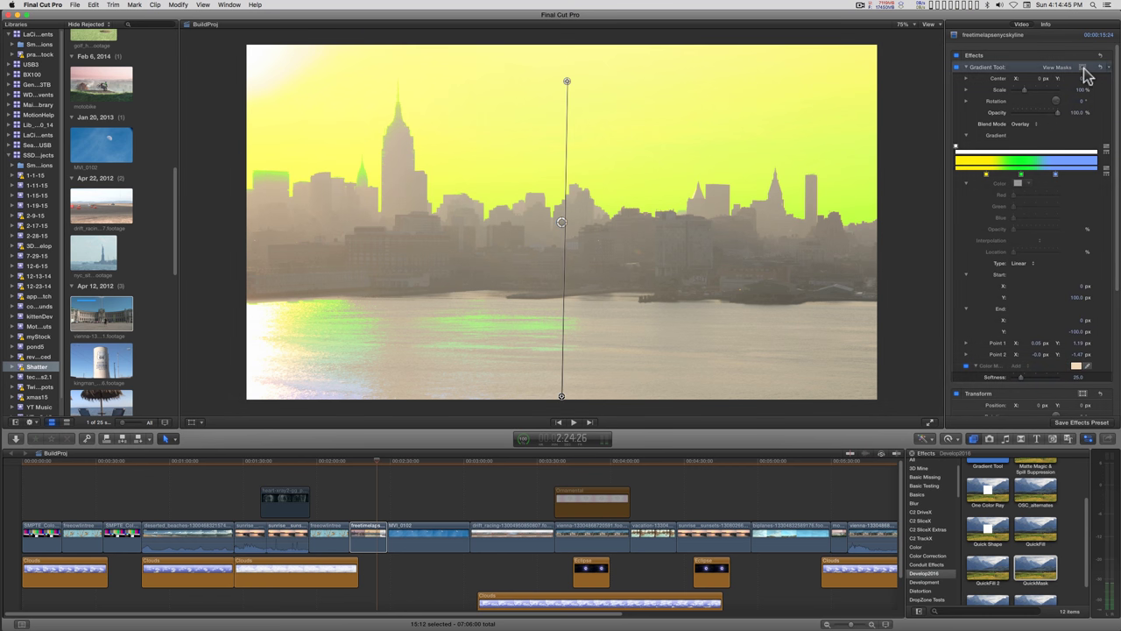
pyautogui.click(1084, 70)
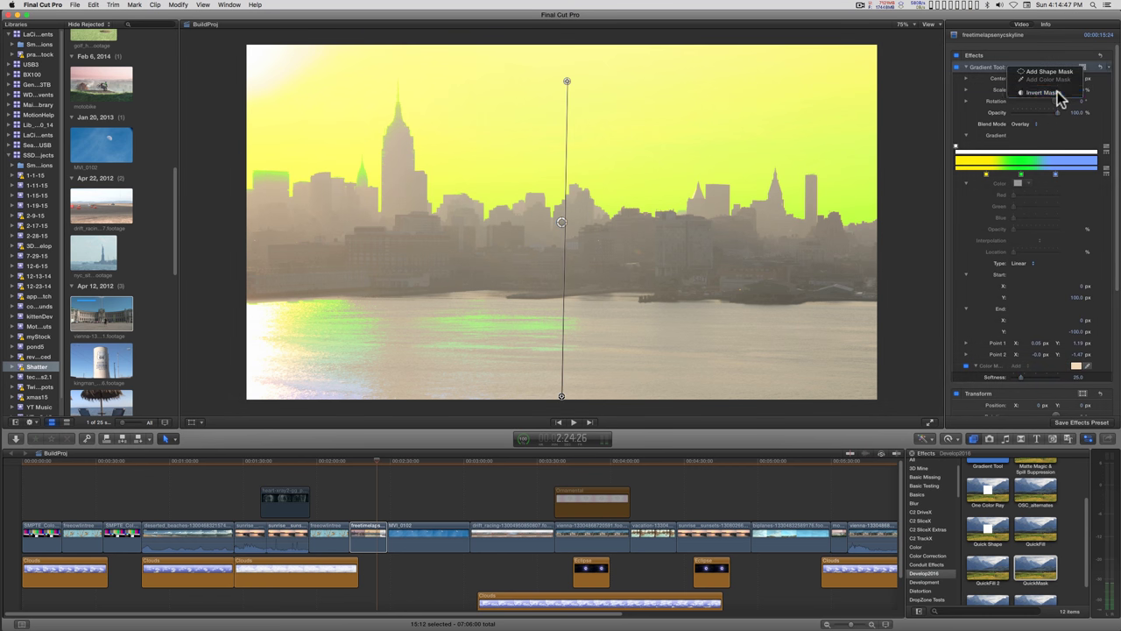
pyautogui.click(1060, 99)
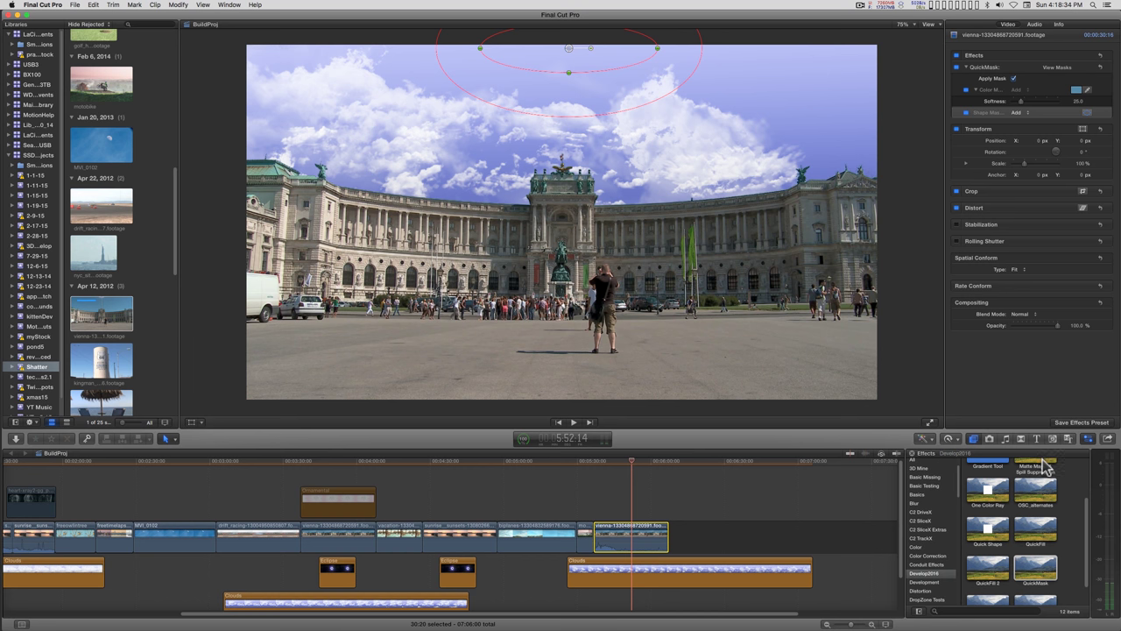
# - Apply Matte Magic & Spill Suppression to the Vienna clip and try its Shrink slider
pyautogui.moveTo(1045, 466); pyautogui.dragTo(632, 548)
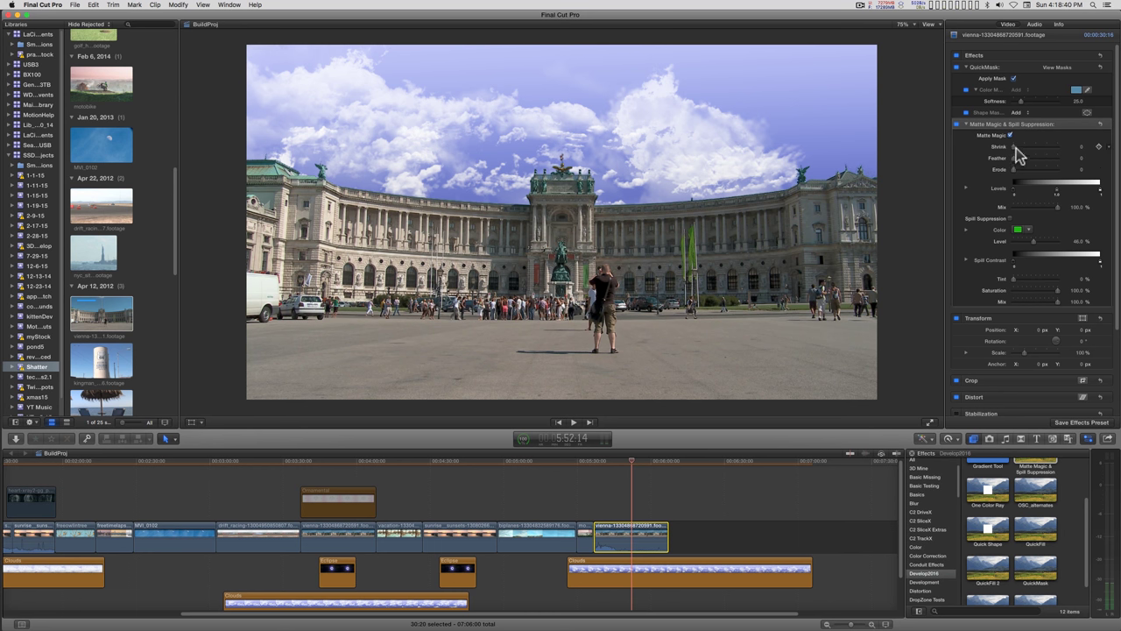
pyautogui.moveTo(1016, 148)
pyautogui.mouseDown()
pyautogui.moveTo(1109, 151)
pyautogui.moveTo(972, 163)
pyautogui.moveTo(1086, 150)
pyautogui.moveTo(1014, 151)
pyautogui.mouseUp()
# - Browse the Basic Masking effects such as Levels and Matte Shadow
pyautogui.scroll(2, 1031, 525)
pyautogui.click(927, 477)
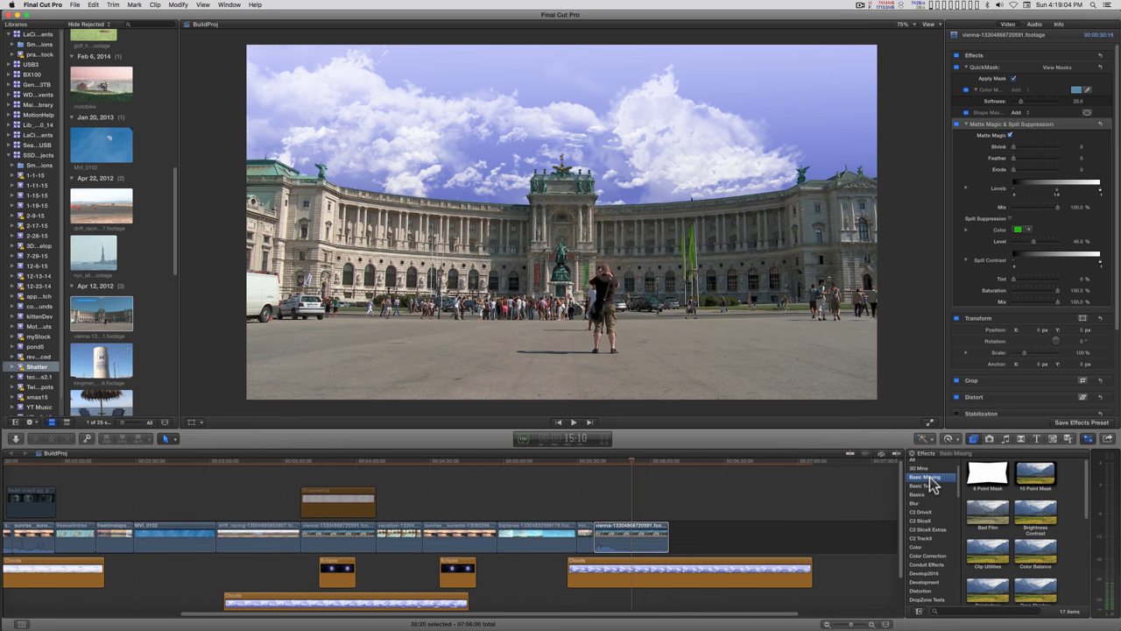
pyautogui.scroll(-5, 1042, 545)
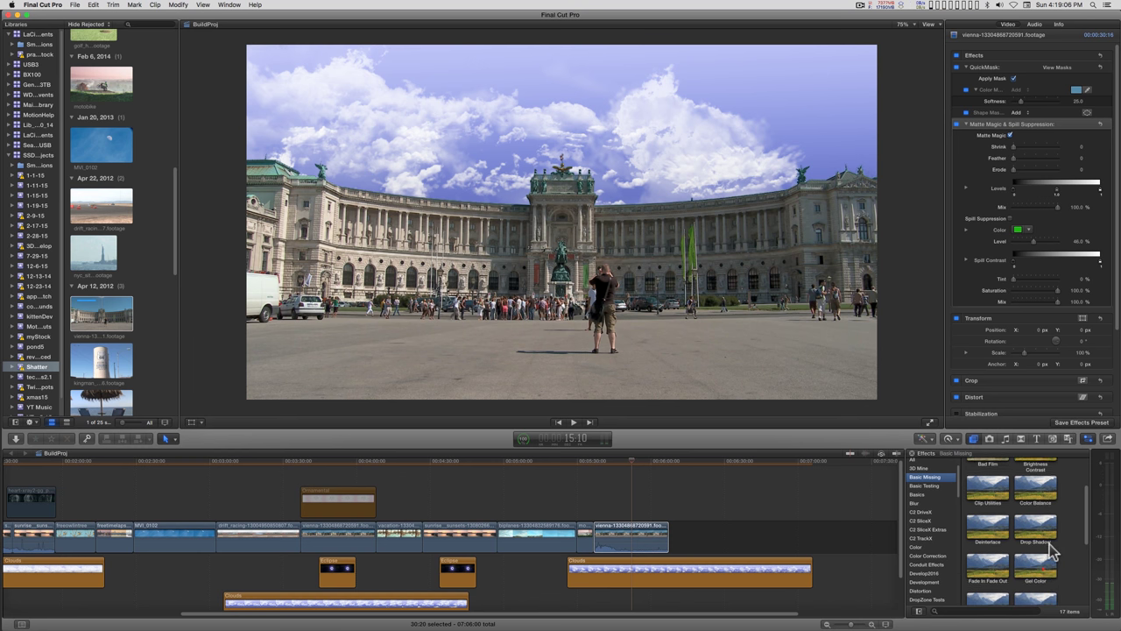